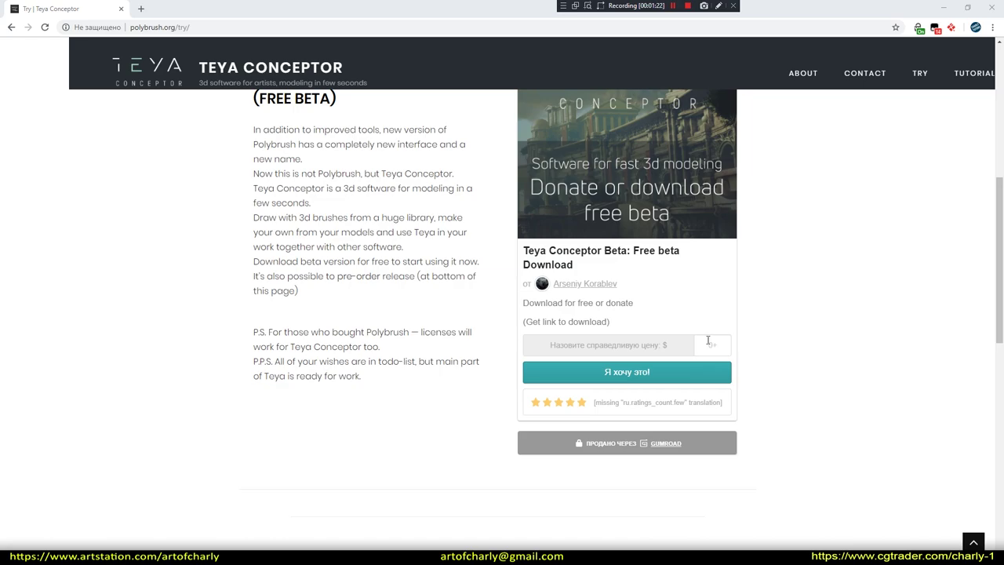
pyautogui.click(711, 343)
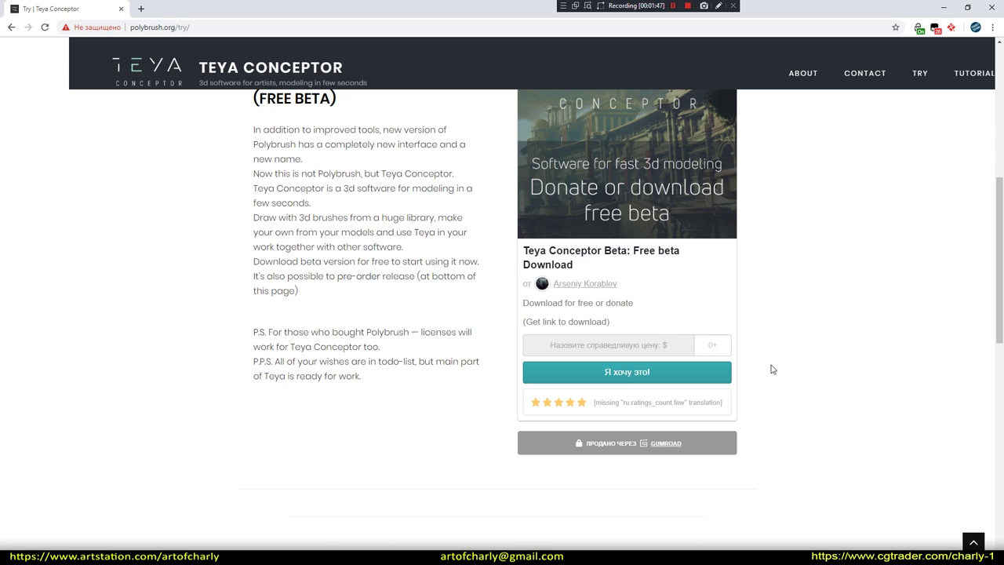
pyautogui.rightClick(758, 365)
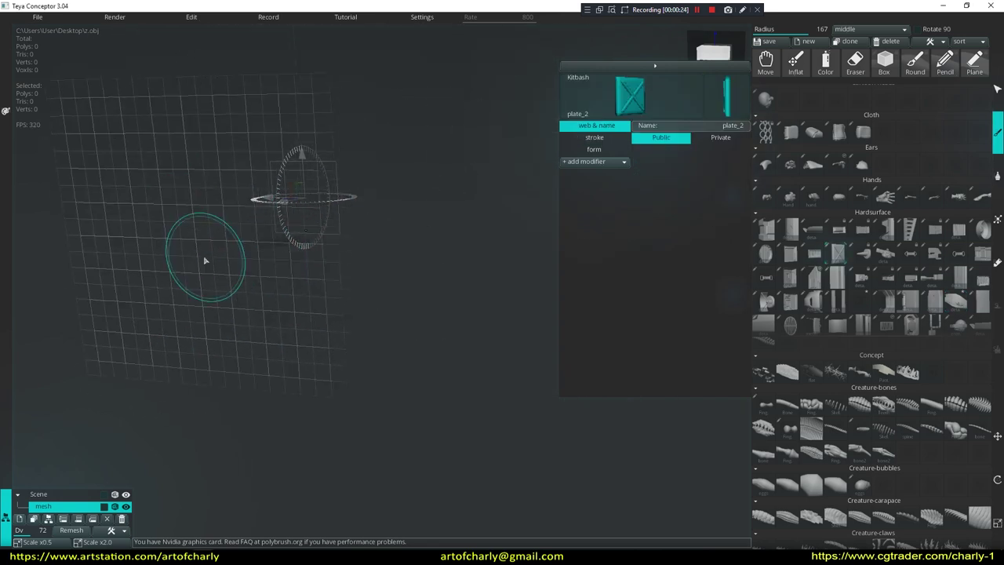
# Try out the plate_2 kitbash brush with strokes in the viewport, checking the wireframe, and undo the last stroke.
pyautogui.moveTo(385, 379); pyautogui.dragTo(353, 406)
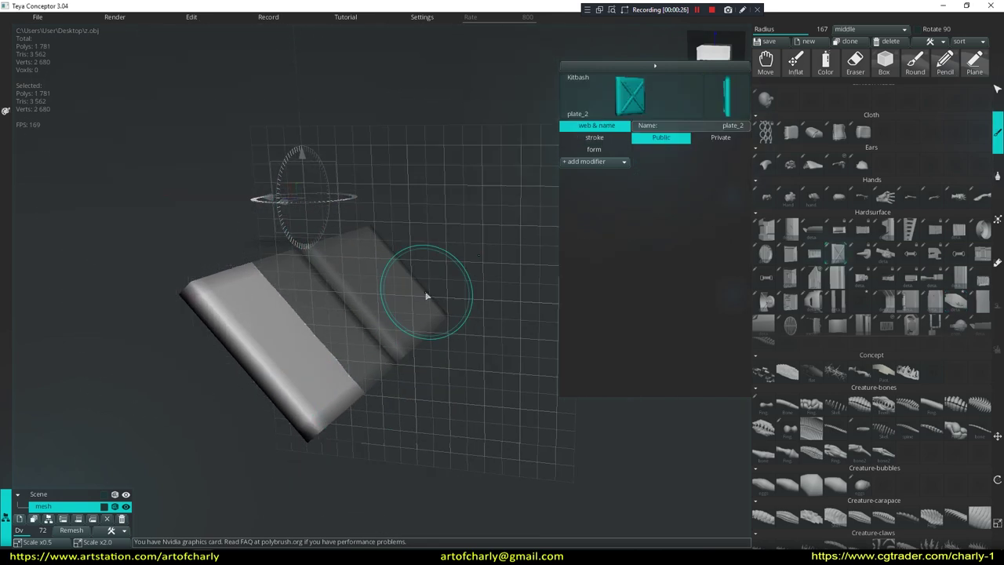
pyautogui.press('w')
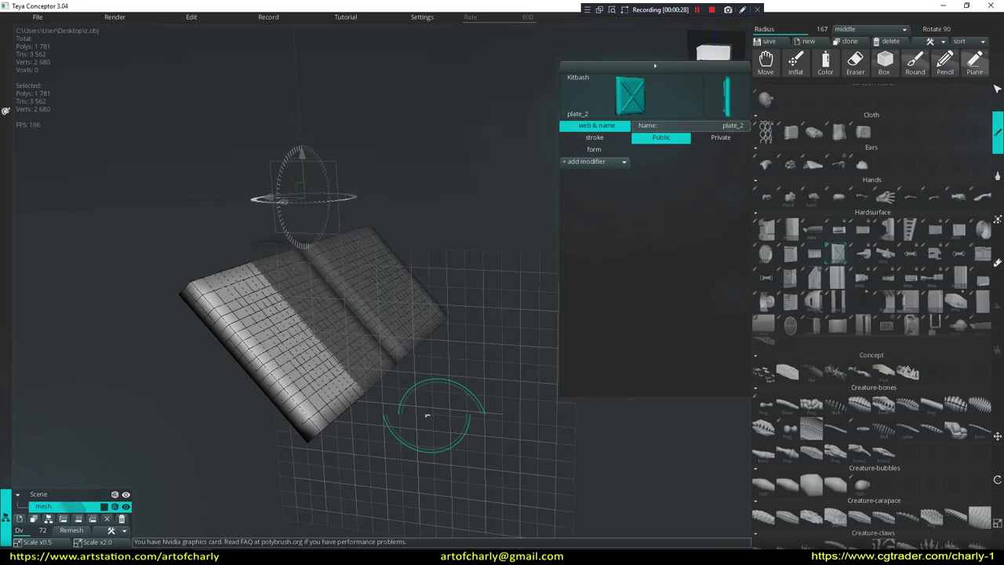
pyautogui.moveTo(419, 422); pyautogui.dragTo(372, 429, button='middle')
pyautogui.moveTo(372, 428); pyautogui.dragTo(390, 350, button='right')
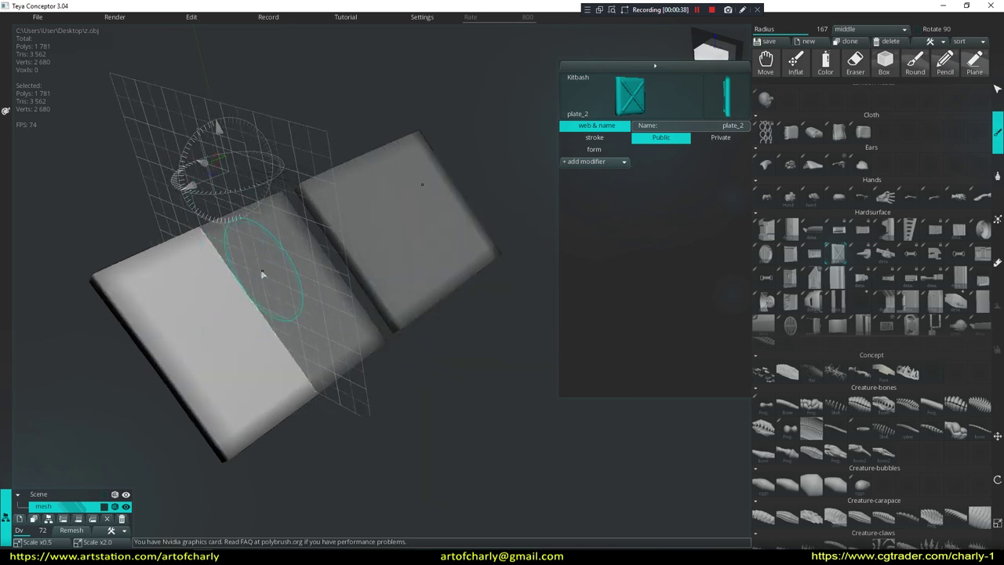
pyautogui.hotkey('ctrl', 'z')
pyautogui.moveTo(207, 137); pyautogui.dragTo(228, 208, button='right')
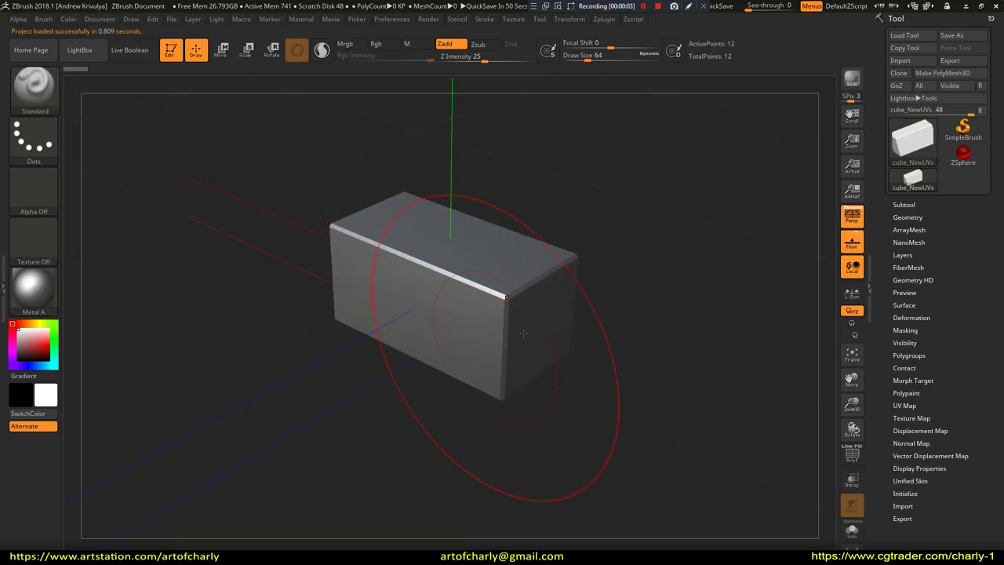
# Switch to ZBrush, turn on the polyframe display for the beveled box and select the ZModeler brush.
pyautogui.moveTo(673, 391); pyautogui.dragTo(556, 390)
pyautogui.hotkey('shift', 'f')
pyautogui.hotkey('shift', 'f')
pyautogui.hotkey('shift', 'f')
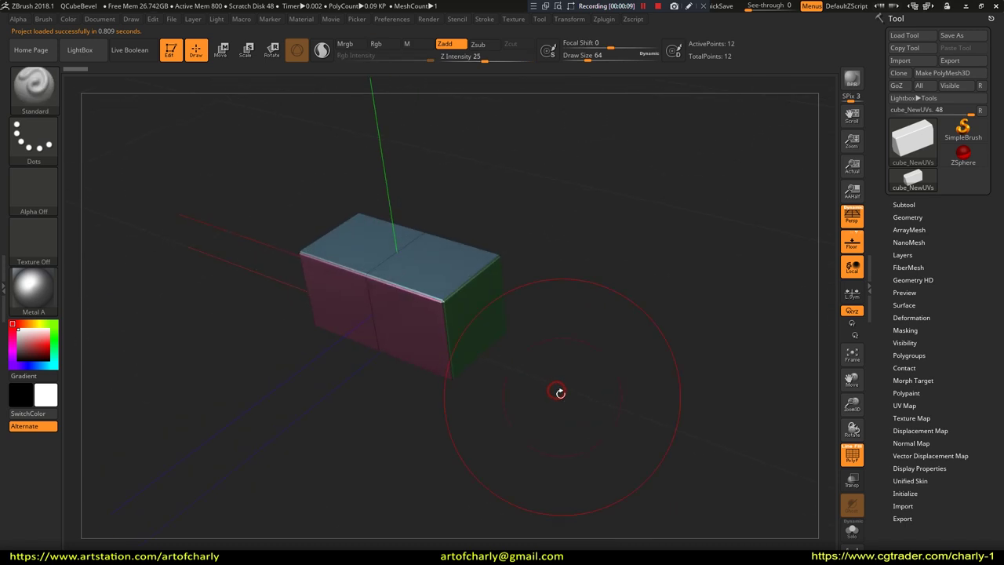
pyautogui.press('b')
pyautogui.press('Escape')
pyautogui.press('b')
pyautogui.press('z')
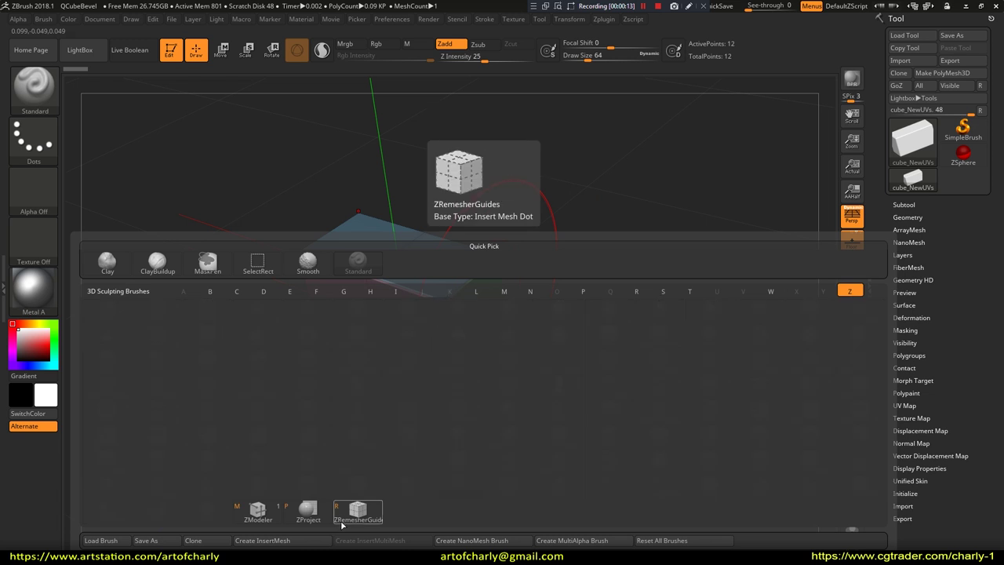
pyautogui.click(267, 506)
pyautogui.moveTo(484, 341); pyautogui.dragTo(561, 365)
pyautogui.hotkey('ctrl', 'z')
pyautogui.moveTo(440, 292); pyautogui.dragTo(450, 204)
pyautogui.hotkey('ctrl', 'z')
# Extrude the box's end faces outward, upward and forward with QMesh to form symmetrical raised blocks at both ends.
pyautogui.moveTo(553, 377)
pyautogui.mouseDown()
pyautogui.moveTo(563, 385)
pyautogui.moveTo(562, 368)
pyautogui.mouseUp()
pyautogui.moveTo(476, 358); pyautogui.dragTo(618, 409)
pyautogui.moveTo(514, 314); pyautogui.dragTo(512, 203)
pyautogui.moveTo(648, 336); pyautogui.dragTo(667, 377)
pyautogui.moveTo(580, 384); pyautogui.dragTo(640, 435)
pyautogui.moveTo(603, 342); pyautogui.dragTo(610, 348)
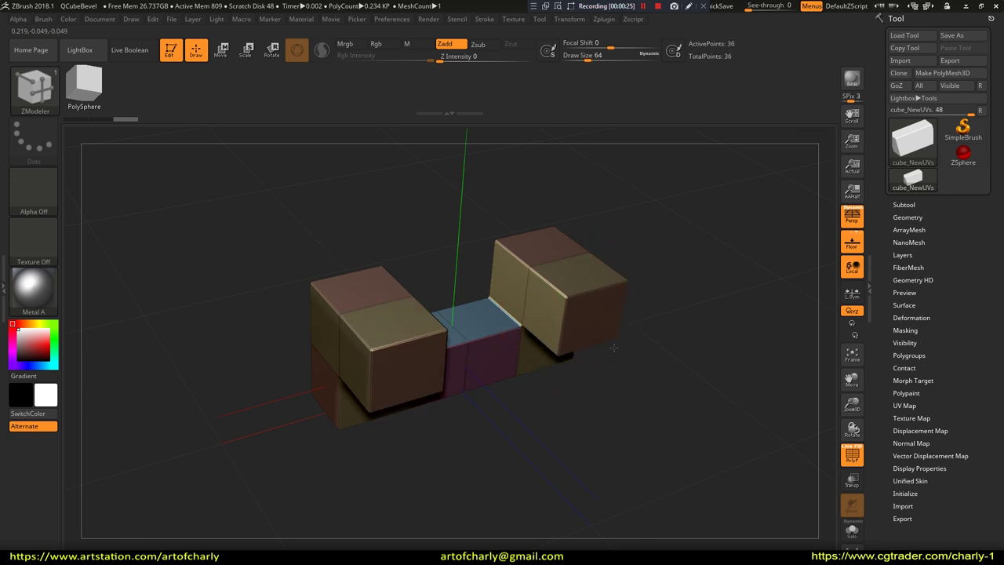
pyautogui.moveTo(587, 309); pyautogui.dragTo(607, 330)
pyautogui.moveTo(643, 446); pyautogui.dragTo(604, 353)
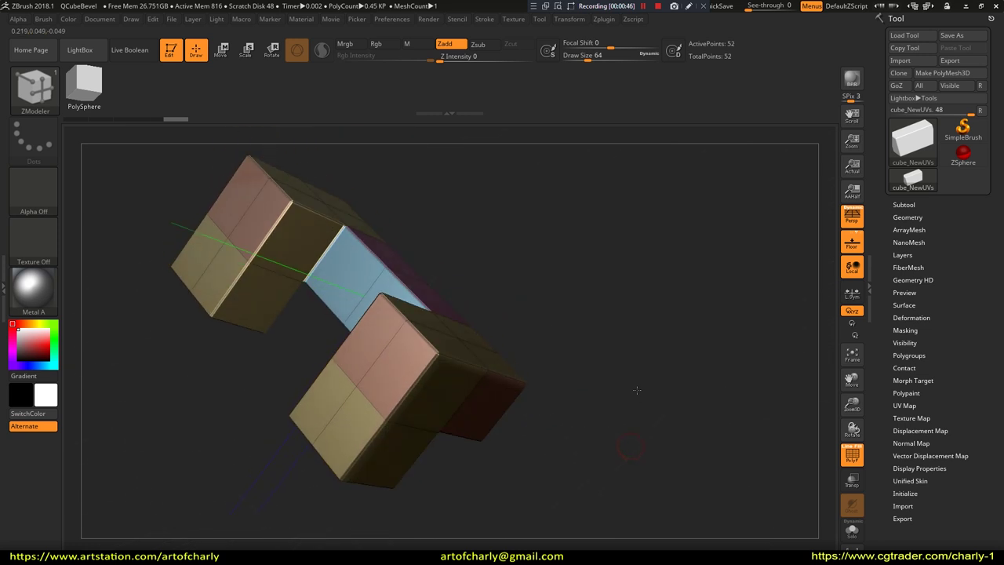
# Insert a lengthwise edge loop along the bridge between the end blocks and start pushing back their projecting parts with QMesh.
pyautogui.moveTo(580, 408); pyautogui.dragTo(334, 276)
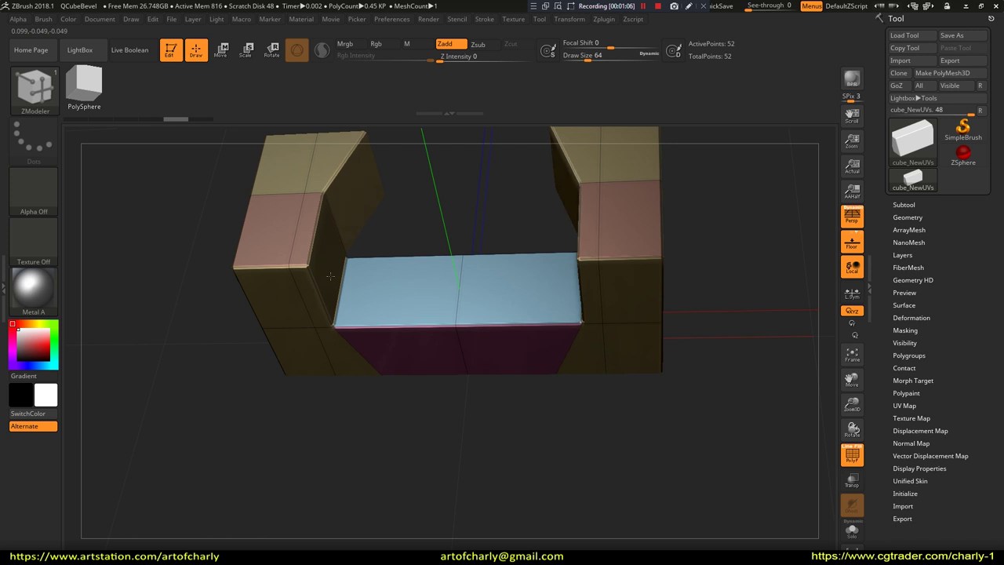
pyautogui.moveTo(473, 466); pyautogui.dragTo(387, 339)
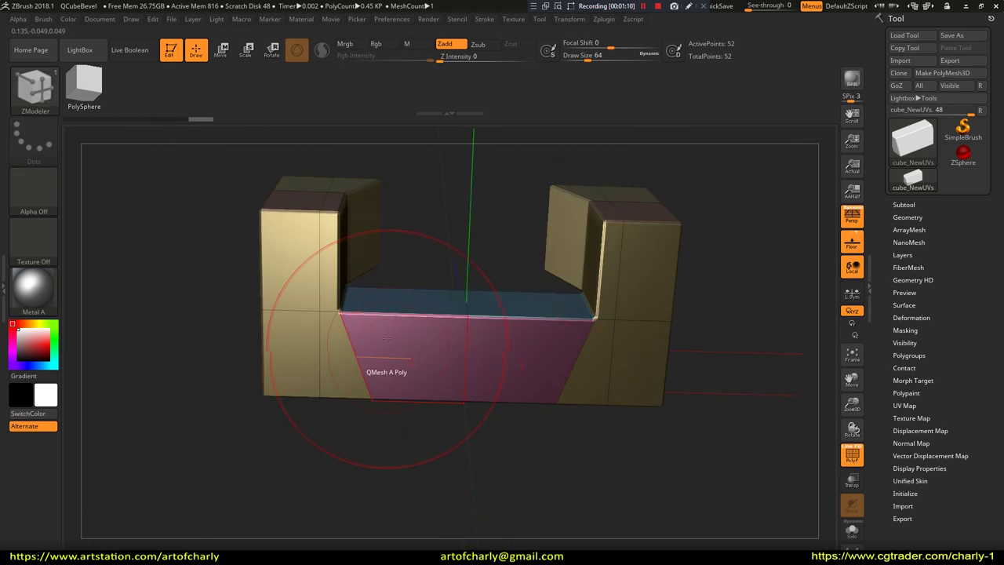
pyautogui.moveTo(424, 496); pyautogui.dragTo(414, 401)
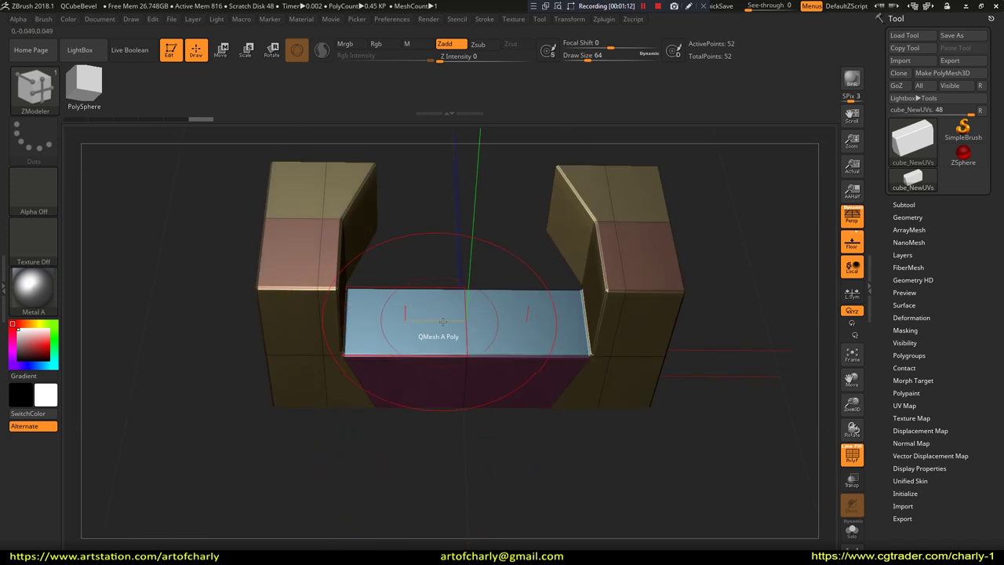
pyautogui.moveTo(463, 470); pyautogui.dragTo(415, 373)
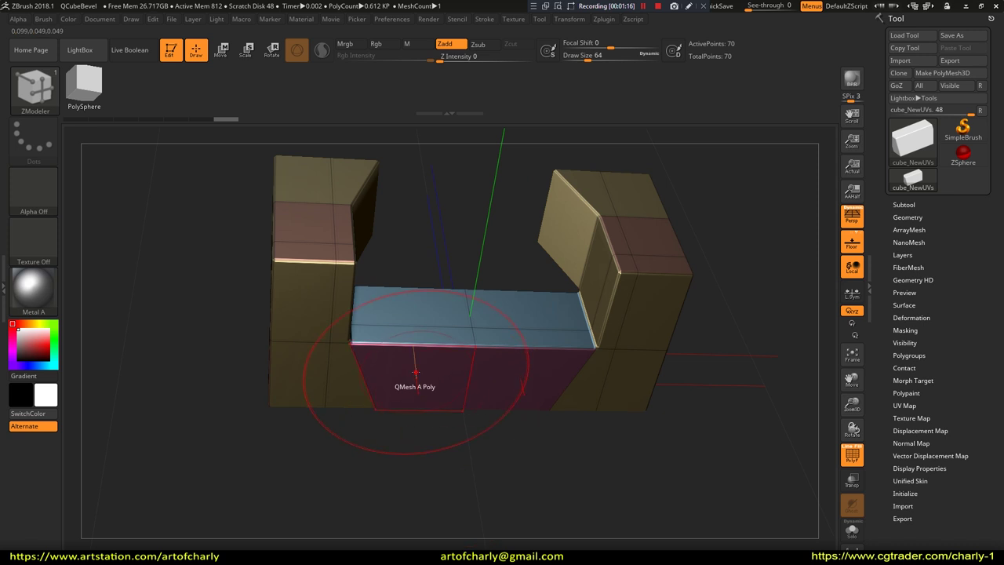
pyautogui.moveTo(460, 423); pyautogui.dragTo(424, 439)
pyautogui.moveTo(257, 295); pyautogui.dragTo(254, 317)
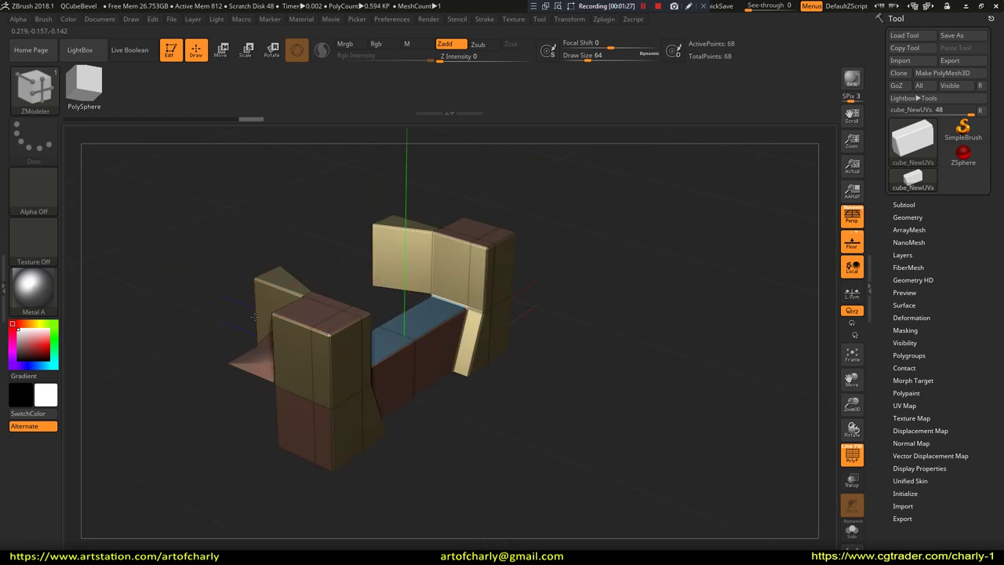
# Remove the remaining projections and shape the bridge into symmetrical steps descending from the end blocks to the middle.
pyautogui.moveTo(144, 435); pyautogui.dragTo(551, 349)
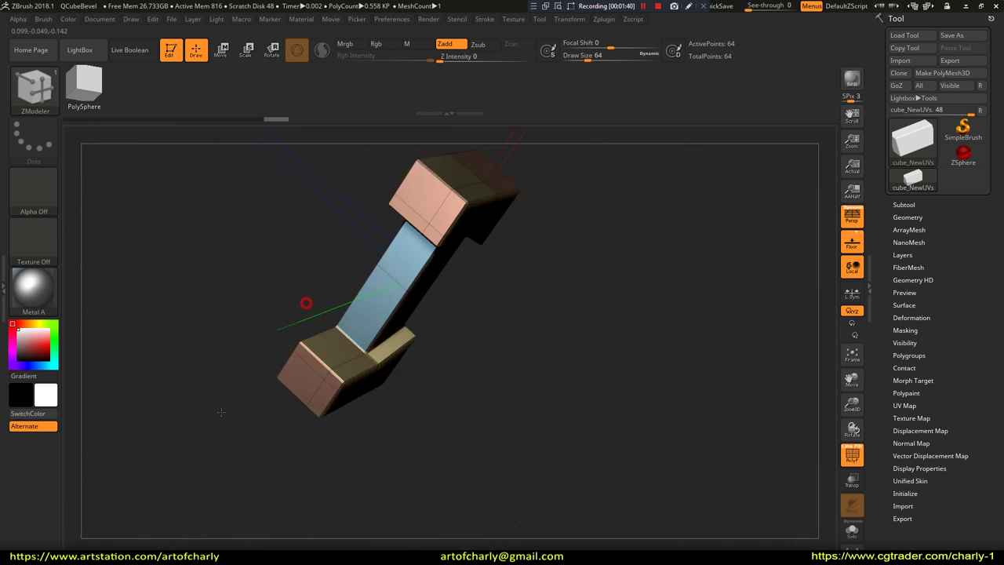
pyautogui.moveTo(467, 432); pyautogui.dragTo(588, 450)
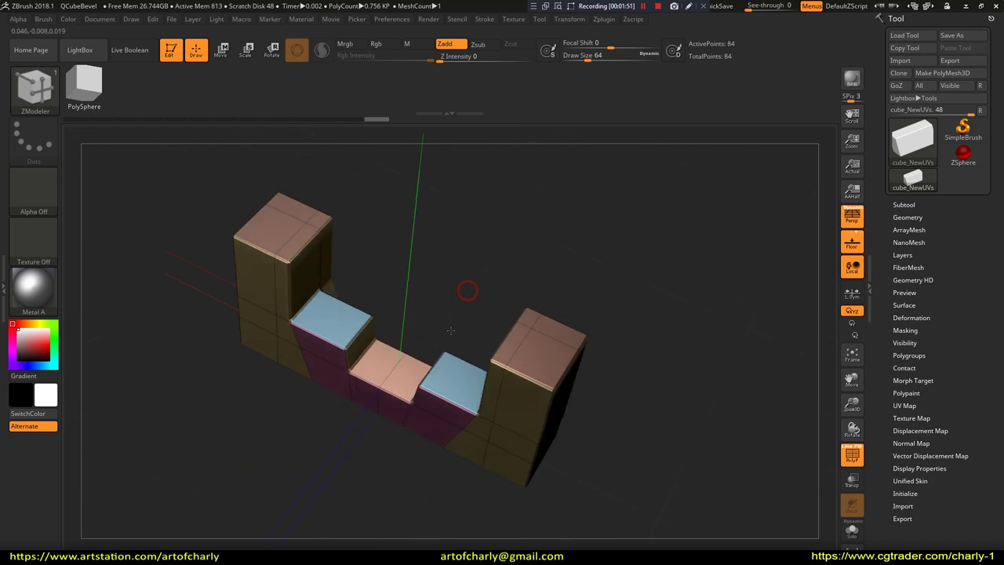
pyautogui.moveTo(467, 287); pyautogui.dragTo(455, 404)
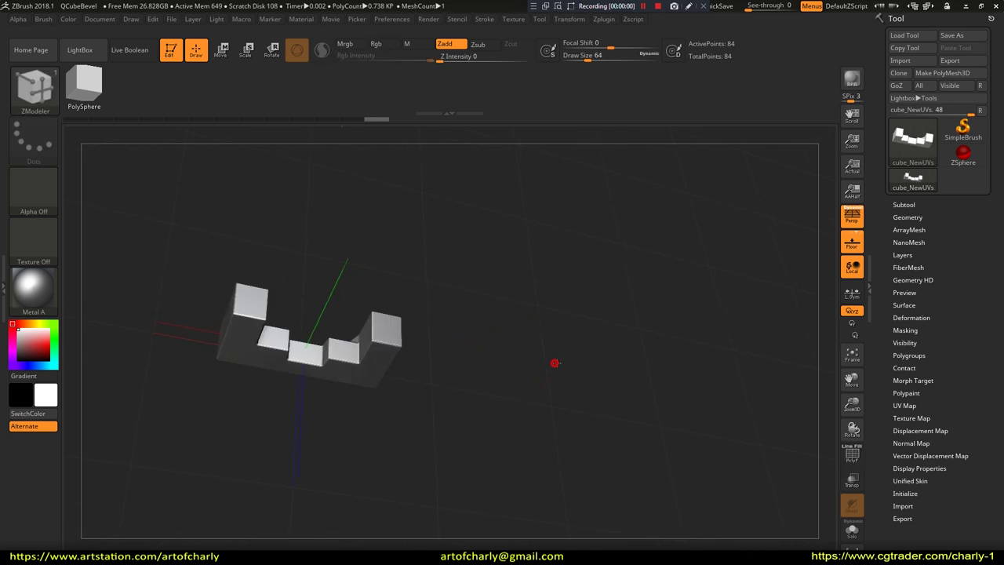
pyautogui.moveTo(556, 363); pyautogui.dragTo(512, 420)
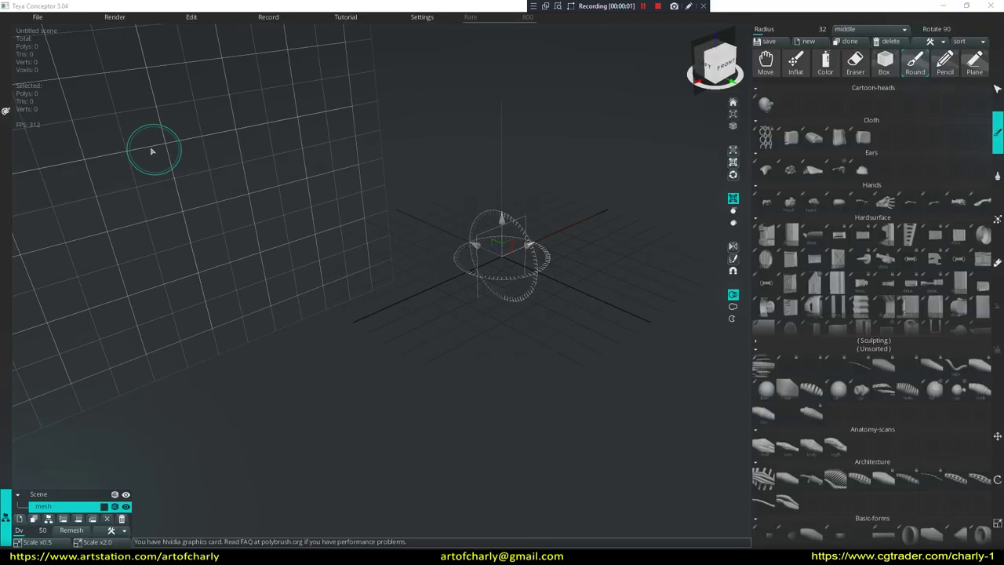
# Switch to Teya Conceptor and open the scene file cube_NewUVs.OBJ from the Desktop.
pyautogui.click(52, 17)
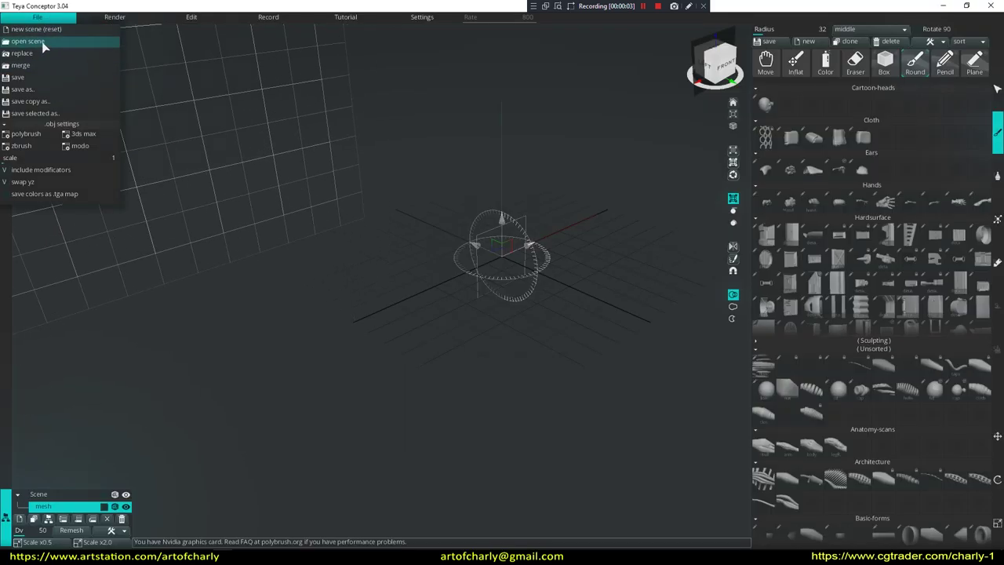
pyautogui.click(39, 45)
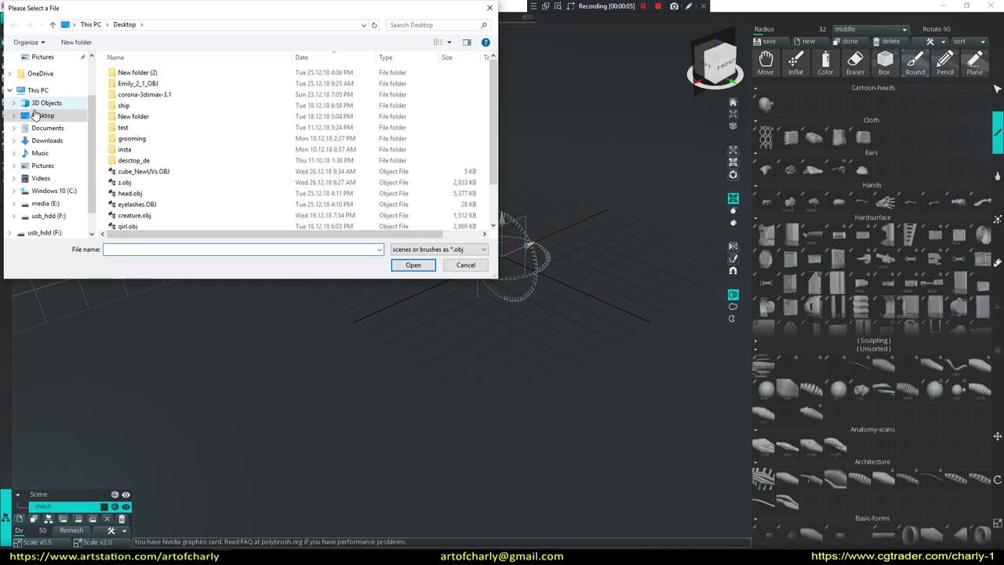
pyautogui.doubleClick(144, 171)
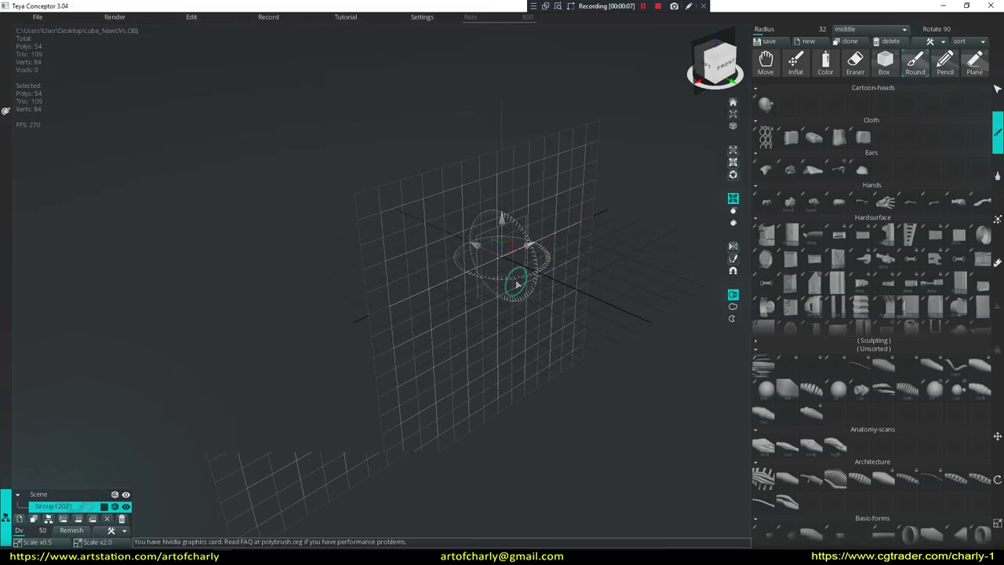
pyautogui.moveTo(433, 267)
pyautogui.mouseDown(button='middle')
pyautogui.moveTo(448, 293)
pyautogui.moveTo(467, 254)
pyautogui.moveTo(474, 265)
pyautogui.mouseUp(button='middle')
# Scale the imported model up by repeated factors of 2.0 and down once by 0.5 to a workable size.
pyautogui.click(688, 7)
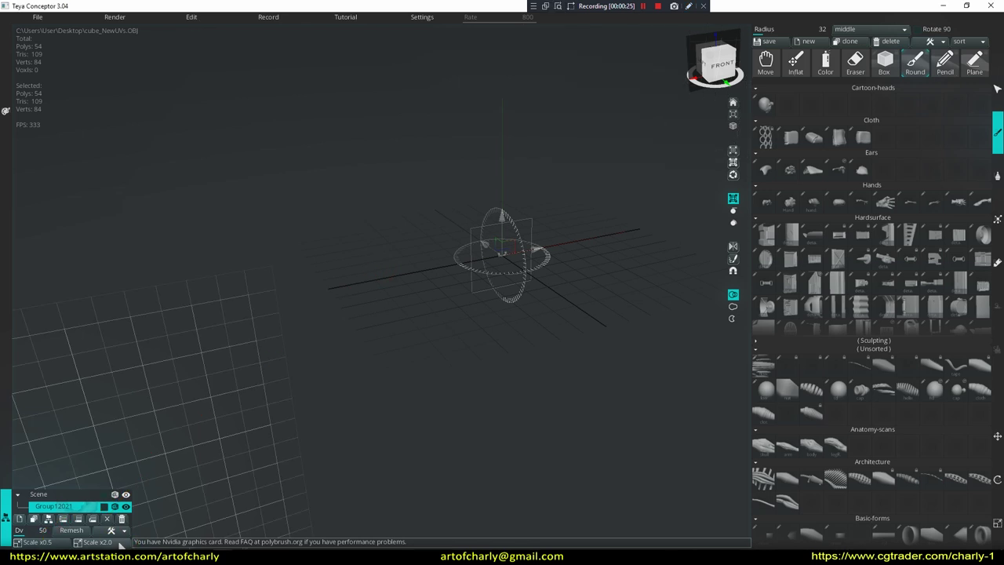
pyautogui.click(120, 543)
pyautogui.click(120, 543)
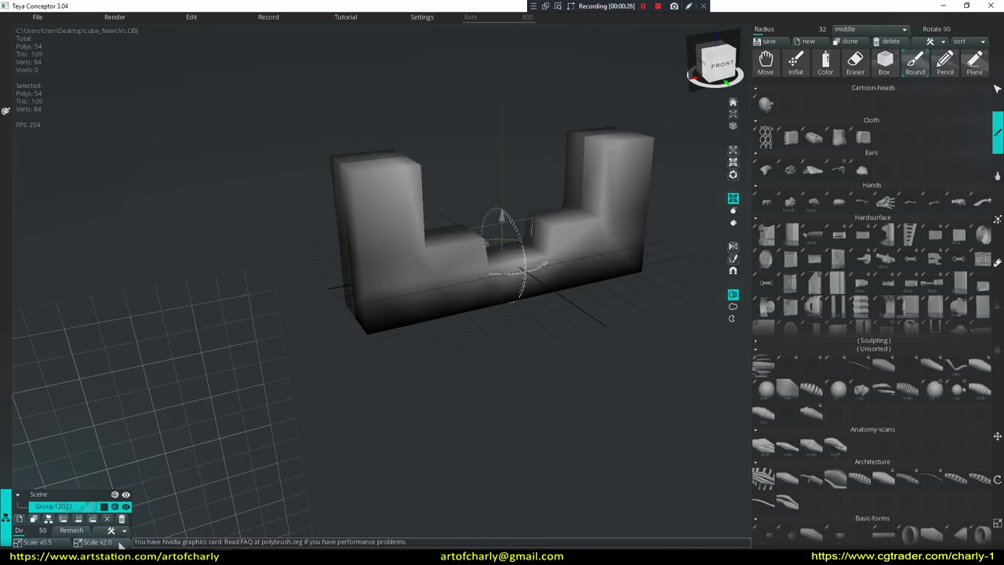
pyautogui.click(54, 543)
pyautogui.moveTo(329, 371)
pyautogui.mouseDown(button='middle')
pyautogui.moveTo(310, 371)
pyautogui.moveTo(341, 368)
pyautogui.mouseUp(button='middle')
pyautogui.moveTo(341, 370); pyautogui.dragTo(445, 341, button='right')
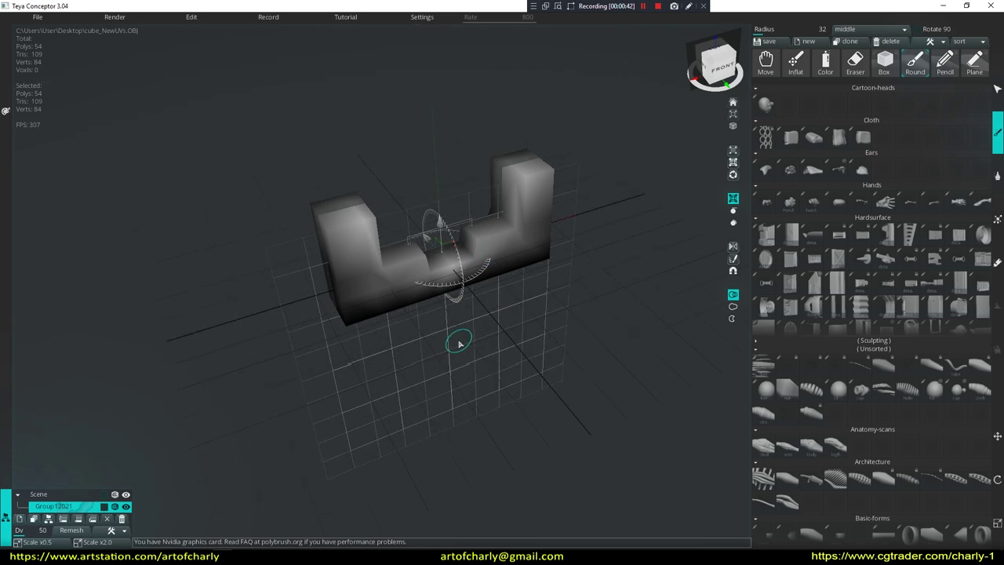
# Examine the imported model's shading and topology from several angles, switching the wireframe display on and off.
pyautogui.moveTo(502, 361)
pyautogui.mouseDown(button='middle')
pyautogui.moveTo(526, 361)
pyautogui.moveTo(517, 389)
pyautogui.moveTo(539, 347)
pyautogui.moveTo(502, 353)
pyautogui.mouseUp(button='middle')
pyautogui.moveTo(503, 355)
pyautogui.mouseDown(button='right')
pyautogui.moveTo(505, 298)
pyautogui.moveTo(497, 359)
pyautogui.moveTo(514, 363)
pyautogui.moveTo(511, 353)
pyautogui.moveTo(457, 370)
pyautogui.moveTo(492, 358)
pyautogui.moveTo(513, 332)
pyautogui.moveTo(515, 361)
pyautogui.moveTo(500, 352)
pyautogui.moveTo(508, 359)
pyautogui.moveTo(491, 363)
pyautogui.moveTo(513, 363)
pyautogui.moveTo(483, 342)
pyautogui.moveTo(479, 366)
pyautogui.moveTo(509, 345)
pyautogui.moveTo(498, 357)
pyautogui.mouseUp(button='right')
pyautogui.press('w')
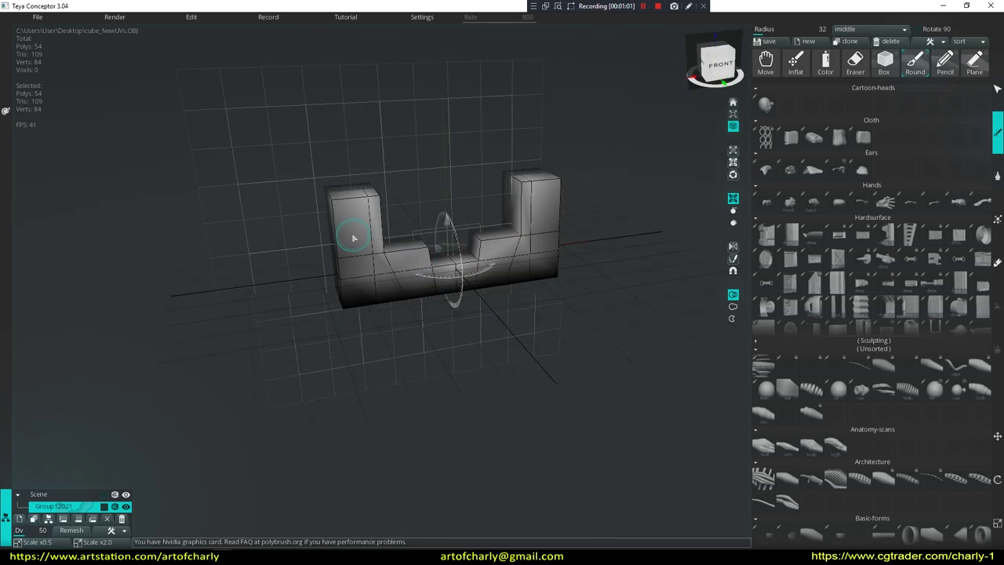
pyautogui.moveTo(533, 346); pyautogui.dragTo(533, 280, button='right')
pyautogui.moveTo(526, 320); pyautogui.dragTo(578, 363, button='right')
pyautogui.moveTo(591, 369); pyautogui.dragTo(558, 330, button='middle')
pyautogui.press('w')
pyautogui.moveTo(489, 374)
pyautogui.mouseDown(button='middle')
pyautogui.moveTo(529, 316)
pyautogui.moveTo(489, 302)
pyautogui.moveTo(502, 345)
pyautogui.moveTo(463, 310)
pyautogui.moveTo(460, 350)
pyautogui.moveTo(482, 341)
pyautogui.moveTo(487, 319)
pyautogui.mouseUp(button='middle')
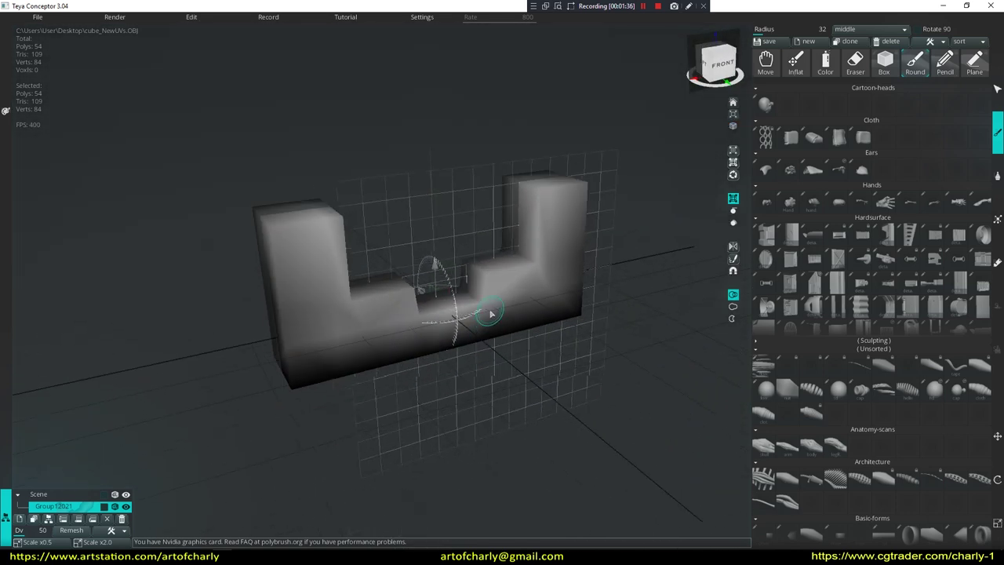
pyautogui.scroll(-3, 506, 373)
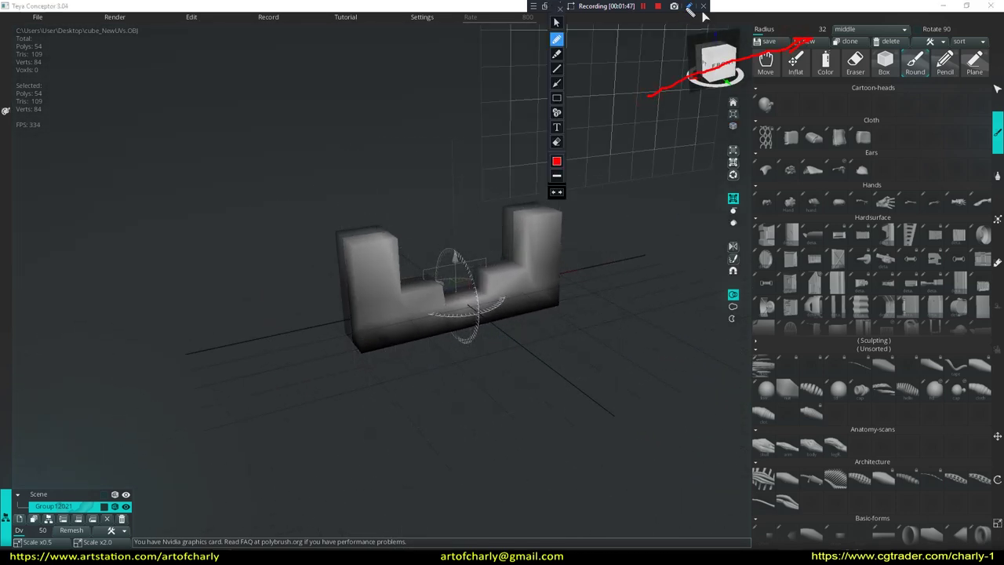
# Create a new brush in the brush library and open its settings.
pyautogui.click(688, 7)
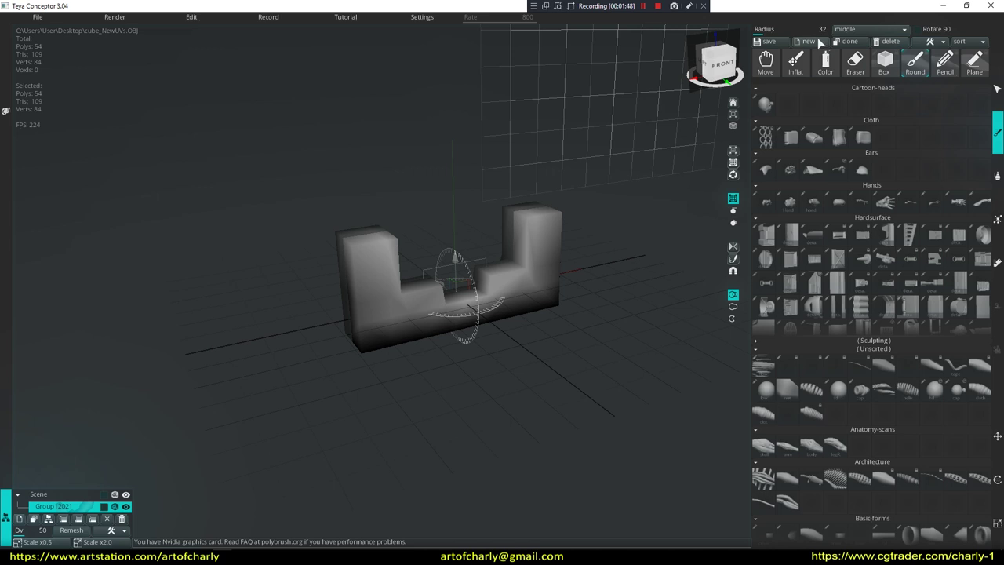
pyautogui.click(810, 44)
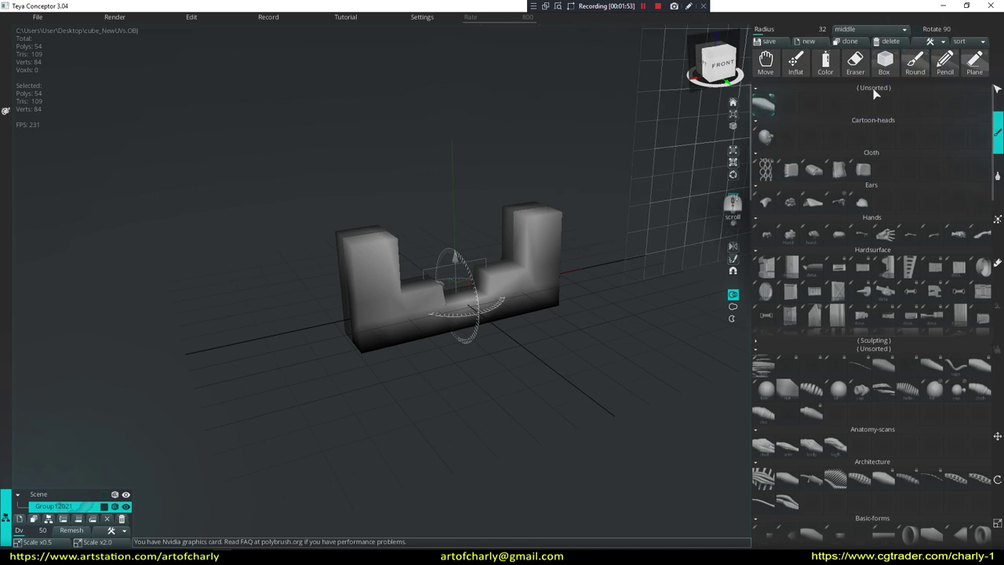
pyautogui.click(765, 99)
pyautogui.click(765, 99)
pyautogui.click(765, 95)
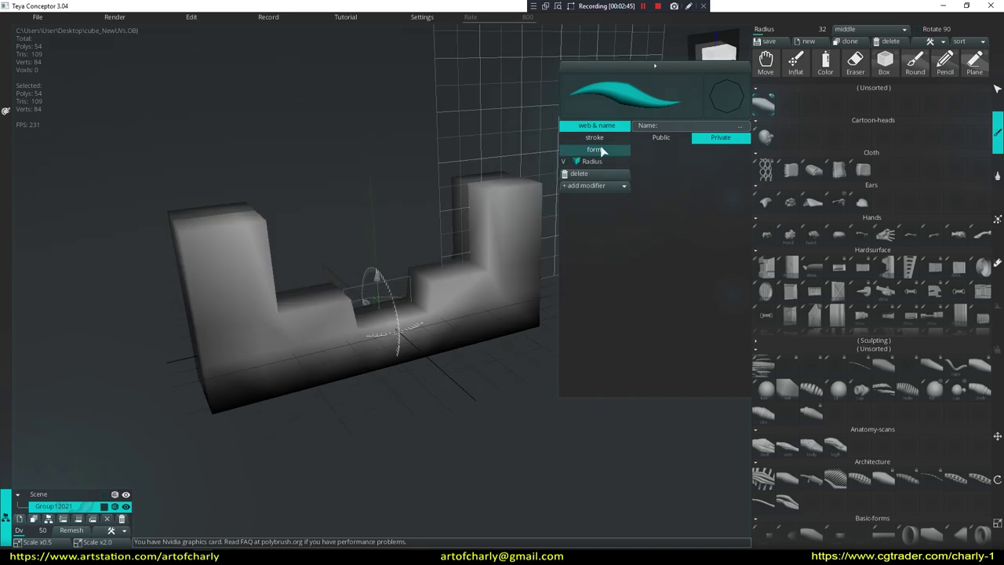
# Set the new brush's mesh-based form to the object taken from the scene.
pyautogui.click(601, 150)
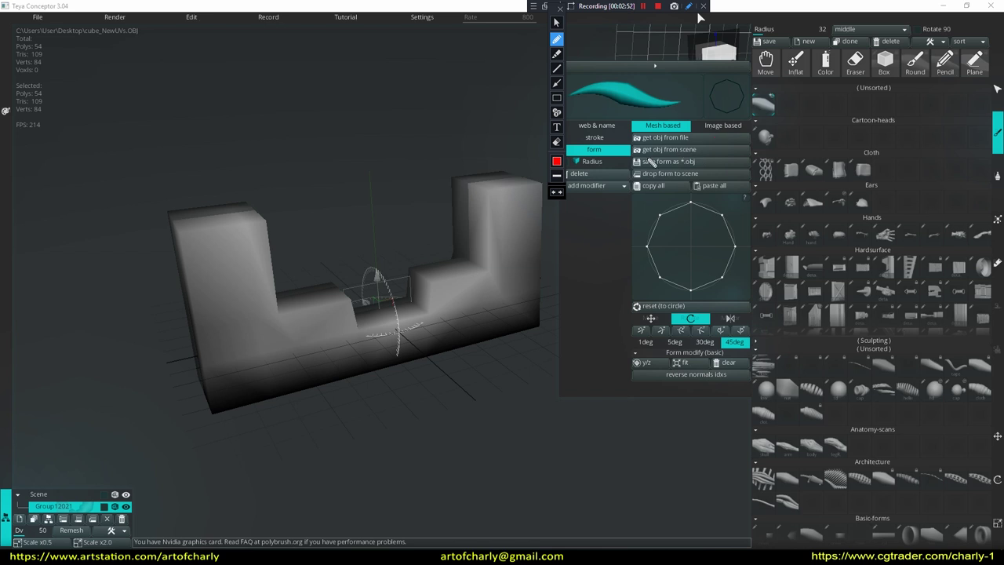
pyautogui.click(688, 7)
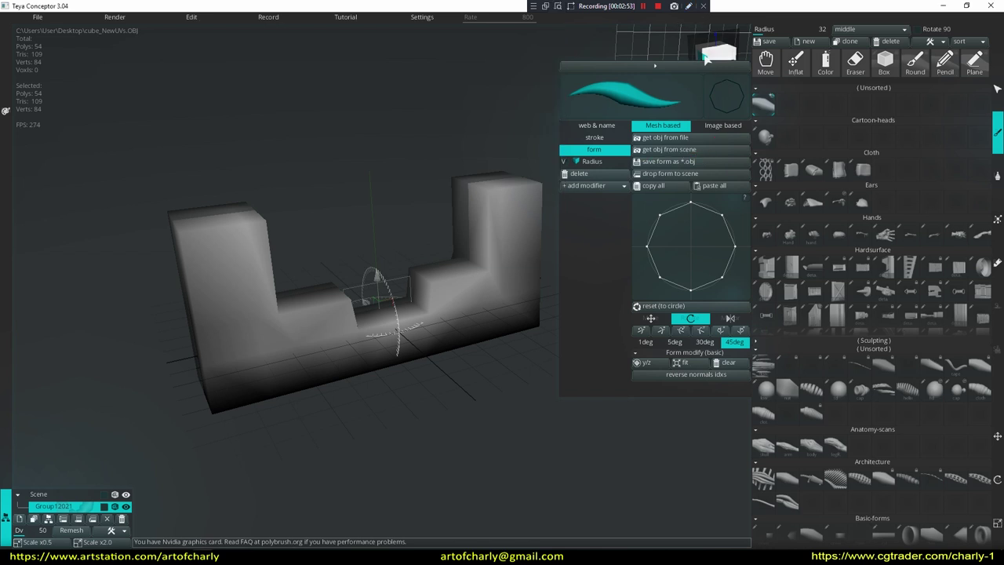
pyautogui.click(671, 152)
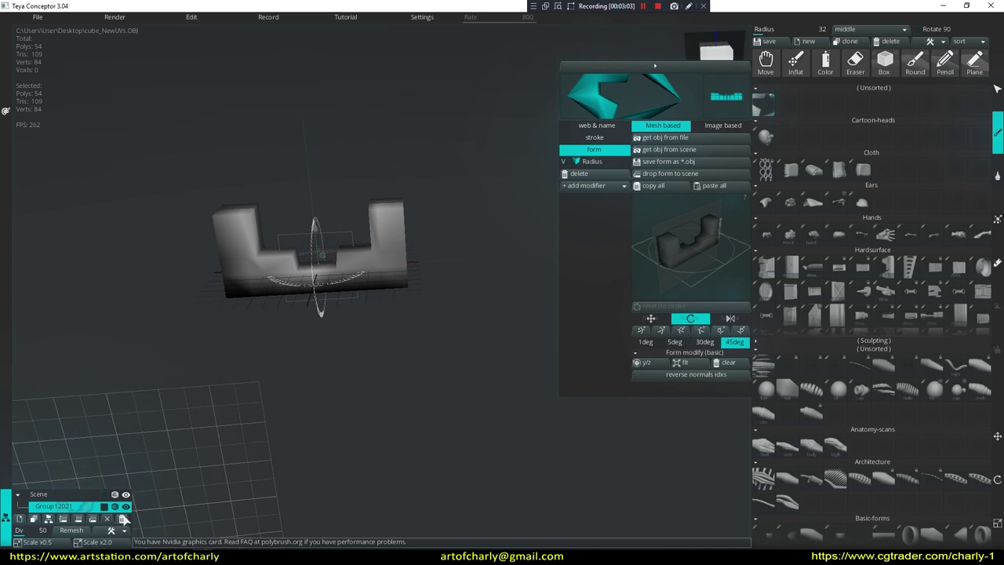
# Delete the imported model from the scene and draw a diagonal test stroke with the new brush.
pyautogui.click(123, 520)
pyautogui.moveTo(365, 242)
pyautogui.mouseDown()
pyautogui.moveTo(410, 193)
pyautogui.moveTo(401, 73)
pyautogui.moveTo(547, 192)
pyautogui.mouseUp()
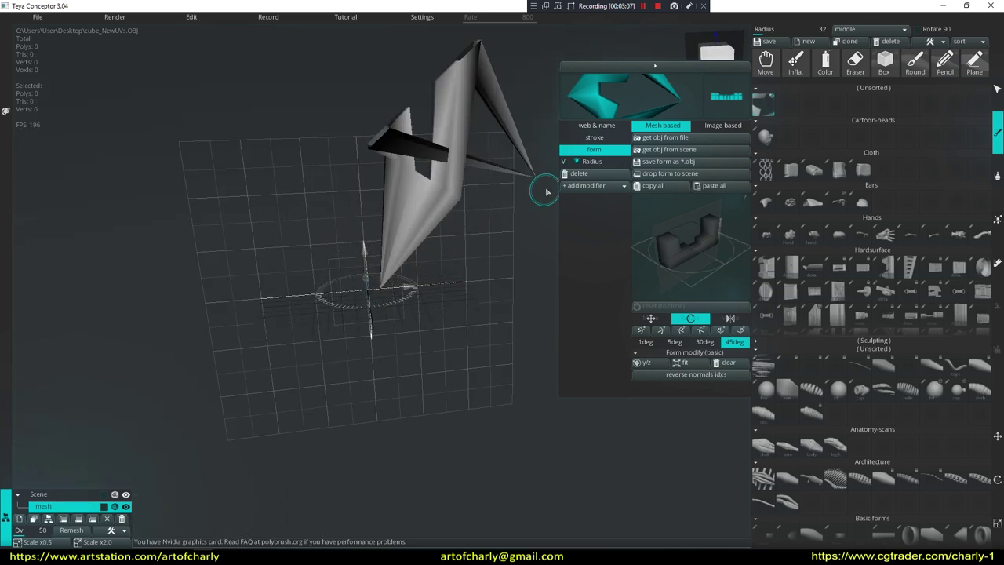
# Turn off deform along for the brush's strokes and check it with a diagonal test stroke, undoing the test strokes.
pyautogui.hotkey('ctrl', 'z')
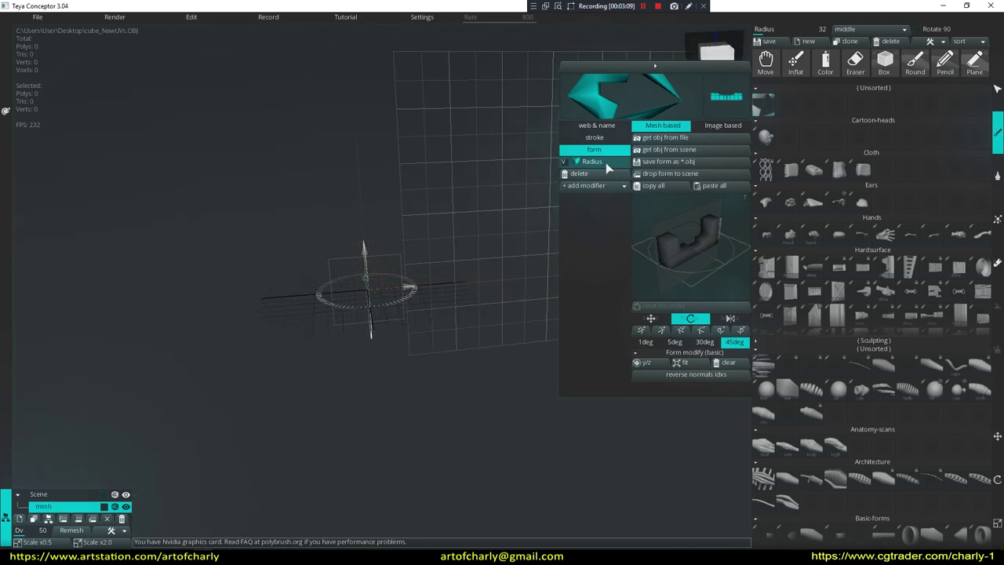
pyautogui.click(595, 137)
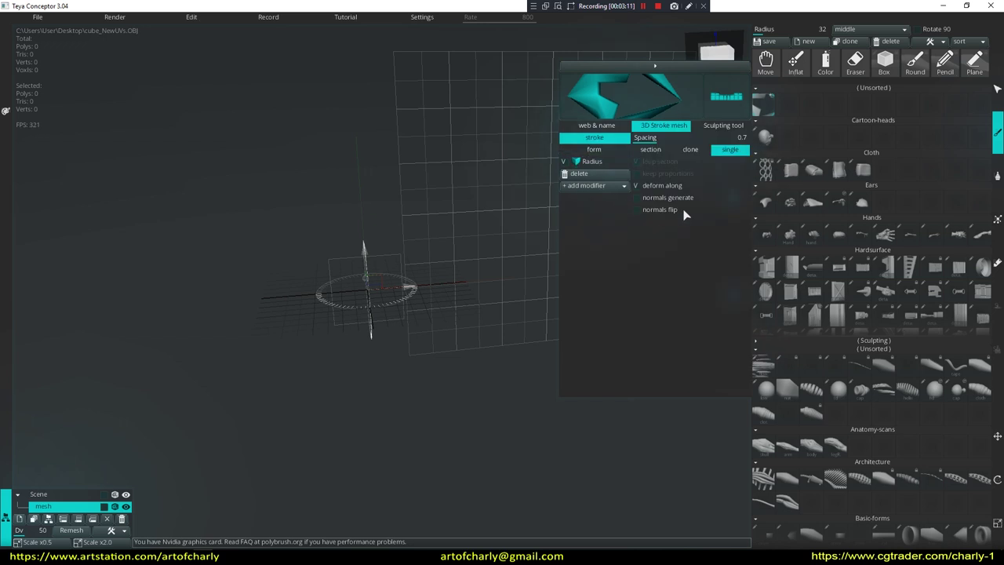
pyautogui.click(645, 189)
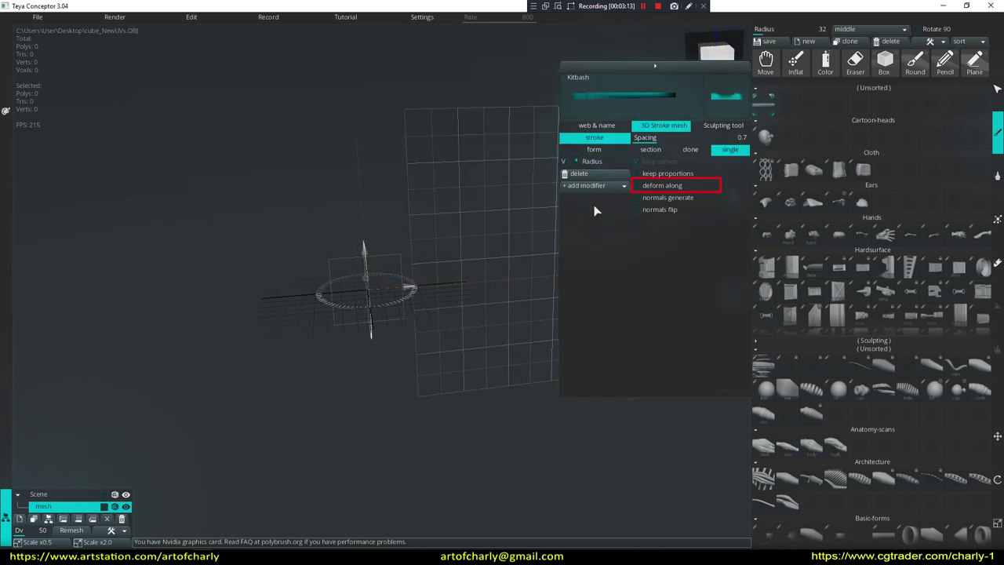
pyautogui.click(637, 185)
pyautogui.moveTo(307, 312); pyautogui.dragTo(403, 123)
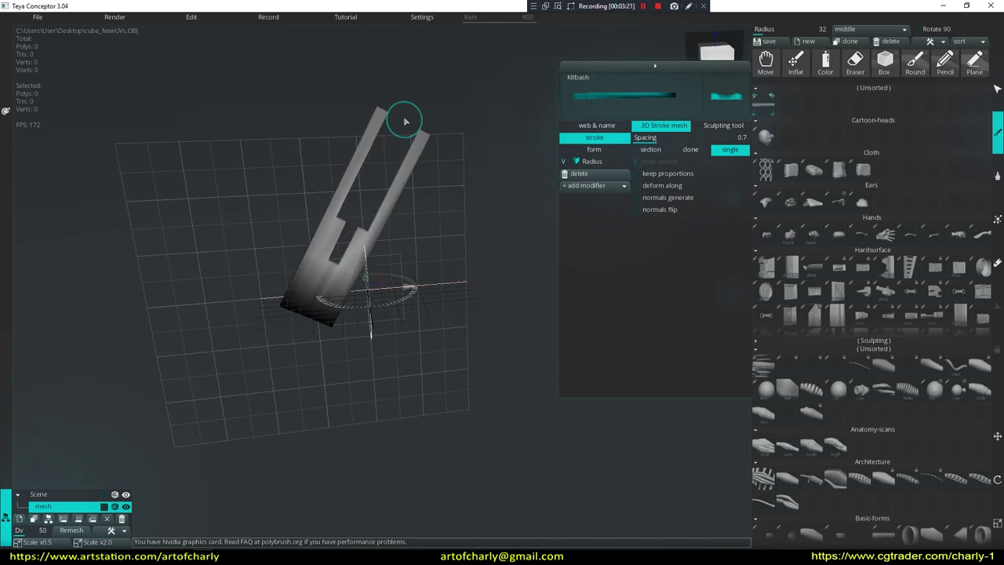
pyautogui.hotkey('ctrl', 'z')
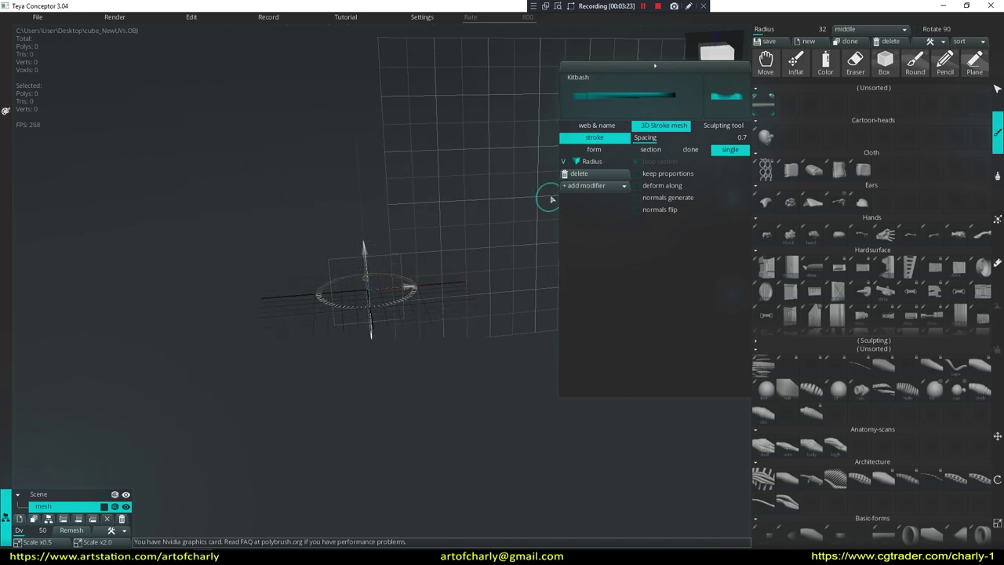
# Turn on keep proportions for the brush's strokes, then draw a test stroke to check the shape and undo it.
pyautogui.click(639, 174)
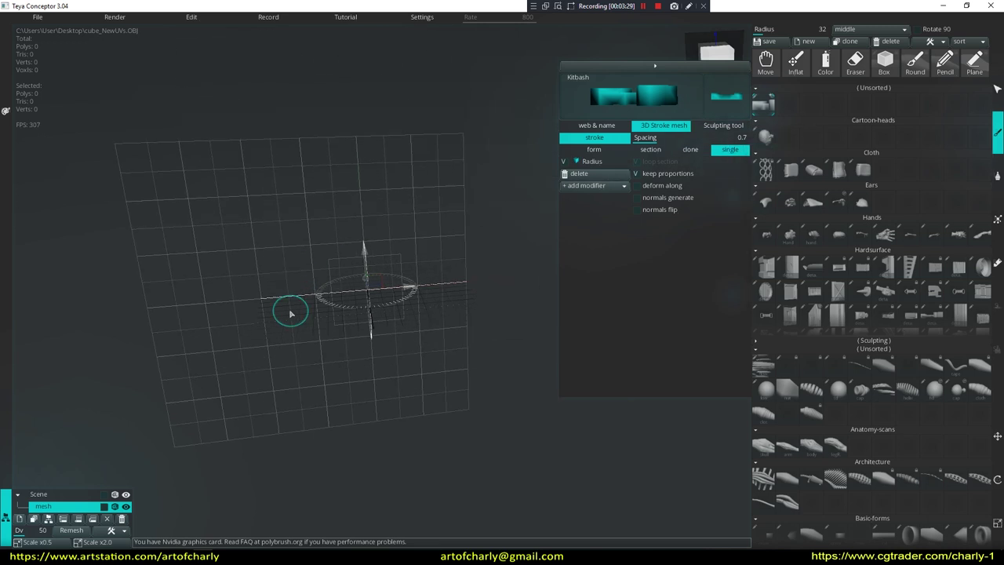
pyautogui.moveTo(301, 285)
pyautogui.mouseDown()
pyautogui.moveTo(345, 224)
pyautogui.moveTo(276, 213)
pyautogui.moveTo(302, 309)
pyautogui.moveTo(382, 253)
pyautogui.moveTo(299, 214)
pyautogui.moveTo(357, 129)
pyautogui.mouseUp()
pyautogui.moveTo(357, 267)
pyautogui.mouseDown(button='right')
pyautogui.moveTo(377, 282)
pyautogui.moveTo(353, 279)
pyautogui.mouseUp(button='right')
pyautogui.hotkey('ctrl', 'z')
pyautogui.hotkey('ctrl', 'z')
pyautogui.hotkey('ctrl', 'z')
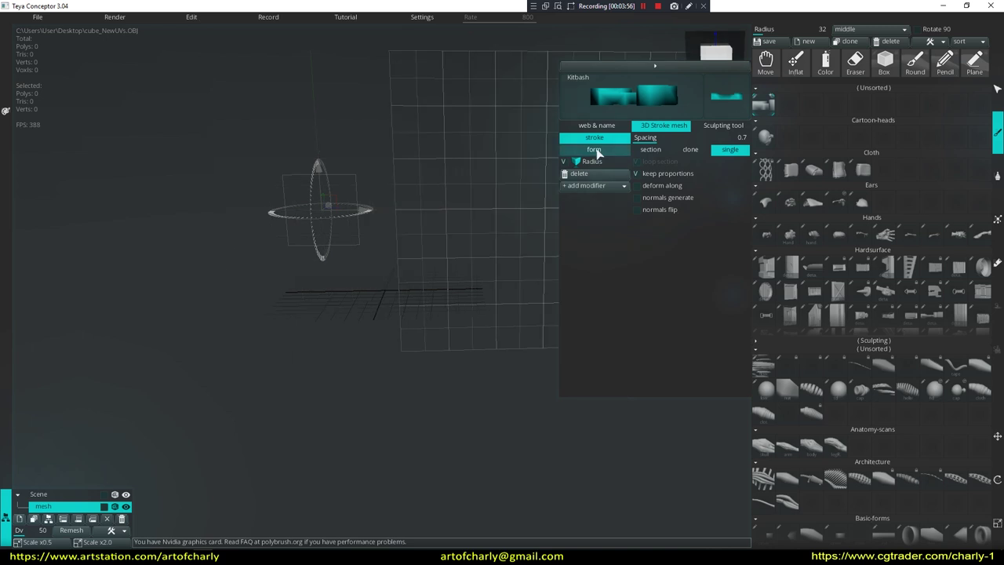
# Shift the brush's mesh form sideways in seven 10% steps until one of its arms sits at the center.
pyautogui.click(595, 151)
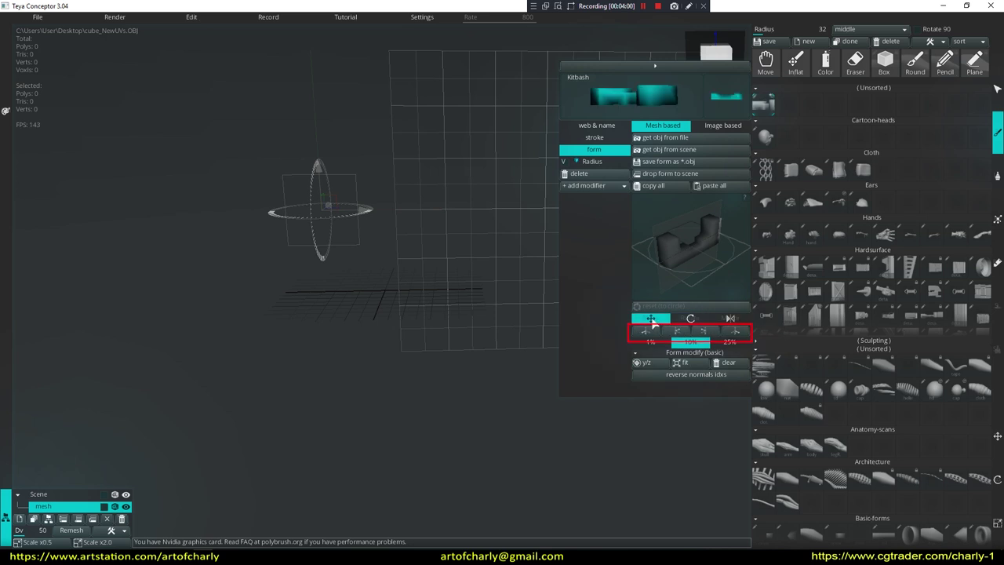
pyautogui.click(651, 319)
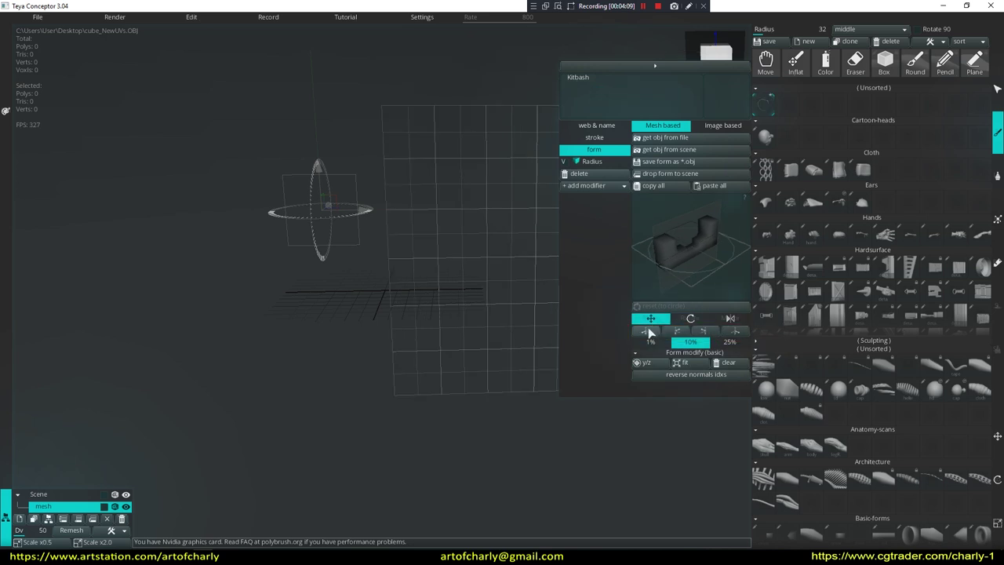
pyautogui.click(649, 332)
pyautogui.click(649, 331)
pyautogui.click(649, 332)
pyautogui.click(649, 332)
pyautogui.click(649, 332)
pyautogui.click(649, 332)
pyautogui.click(649, 332)
# Draw test strokes with the shifted brush form in different directions, inspect them, and undo them.
pyautogui.moveTo(402, 293)
pyautogui.mouseDown()
pyautogui.moveTo(432, 266)
pyautogui.moveTo(401, 238)
pyautogui.moveTo(399, 266)
pyautogui.moveTo(427, 230)
pyautogui.moveTo(395, 249)
pyautogui.moveTo(385, 274)
pyautogui.mouseUp()
pyautogui.hotkey('ctrl', 'z')
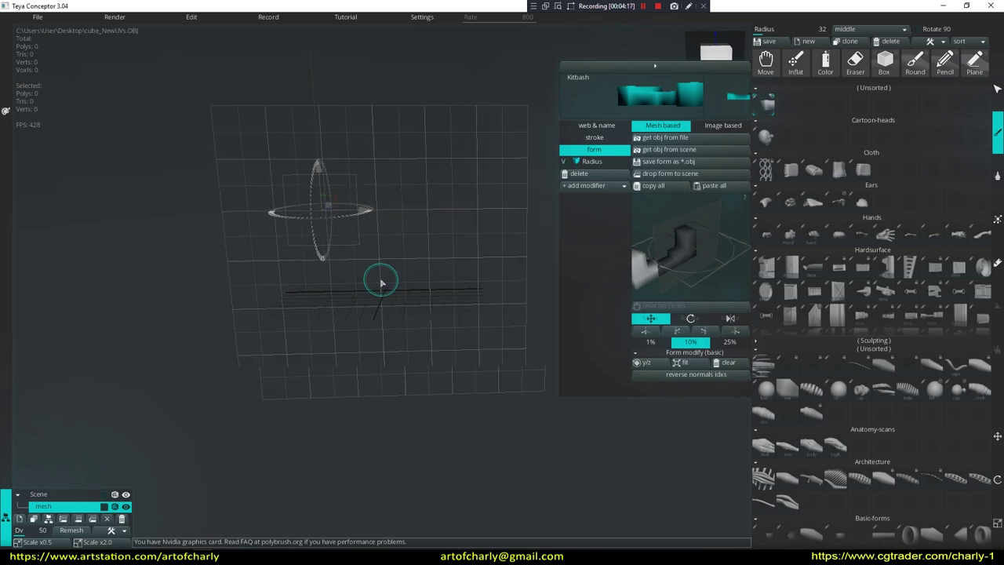
pyautogui.moveTo(361, 287)
pyautogui.mouseDown()
pyautogui.moveTo(352, 233)
pyautogui.moveTo(355, 244)
pyautogui.moveTo(347, 240)
pyautogui.mouseUp()
pyautogui.moveTo(465, 283)
pyautogui.mouseDown()
pyautogui.moveTo(518, 283)
pyautogui.moveTo(466, 403)
pyautogui.moveTo(471, 376)
pyautogui.moveTo(442, 408)
pyautogui.mouseUp()
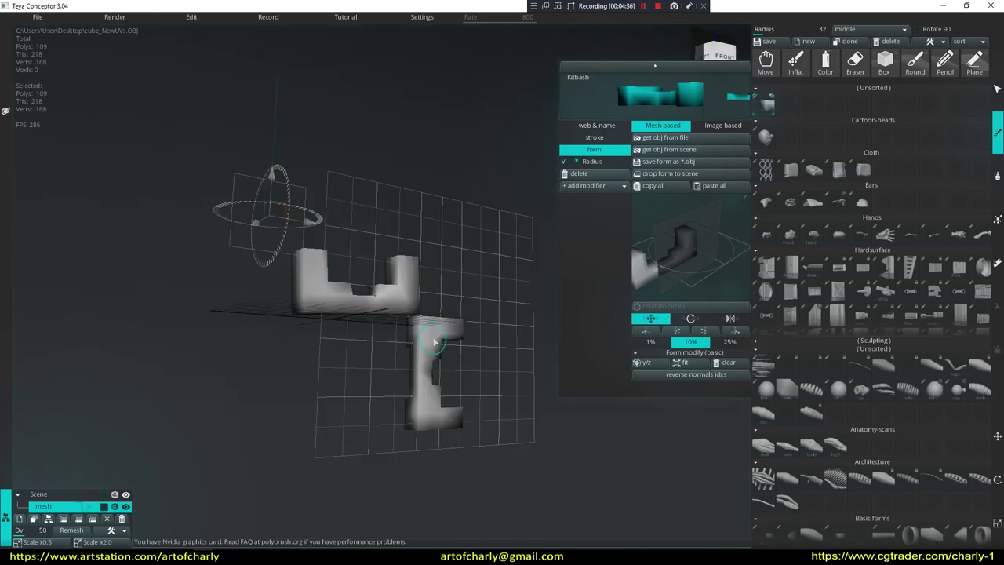
pyautogui.hotkey('ctrl', 'z')
pyautogui.hotkey('ctrl', 'z')
pyautogui.moveTo(437, 226)
pyautogui.mouseDown(button='middle')
pyautogui.moveTo(426, 224)
pyautogui.moveTo(431, 251)
pyautogui.moveTo(438, 245)
pyautogui.mouseUp(button='middle')
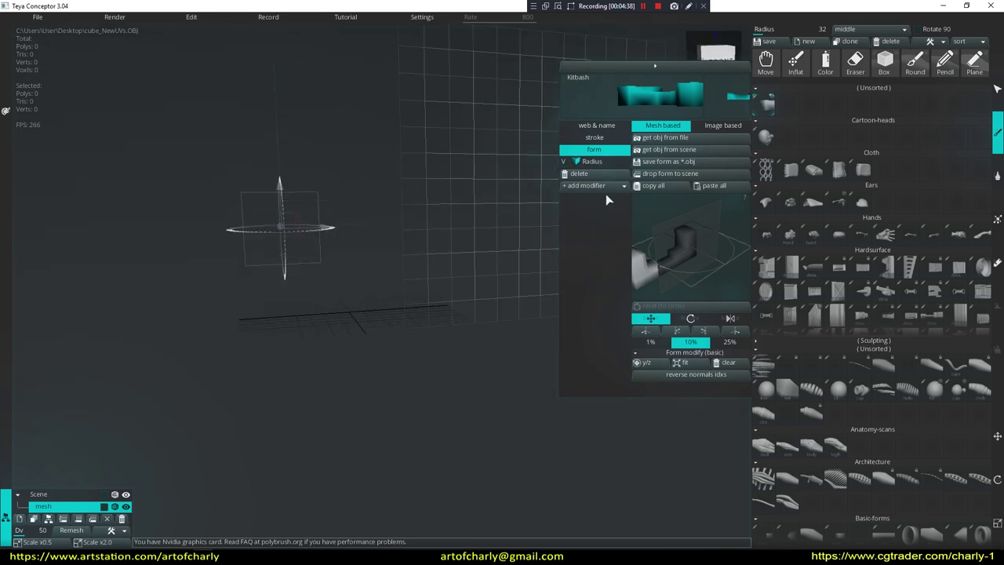
# Set the brush's storage to Private in its web & name settings.
pyautogui.click(596, 126)
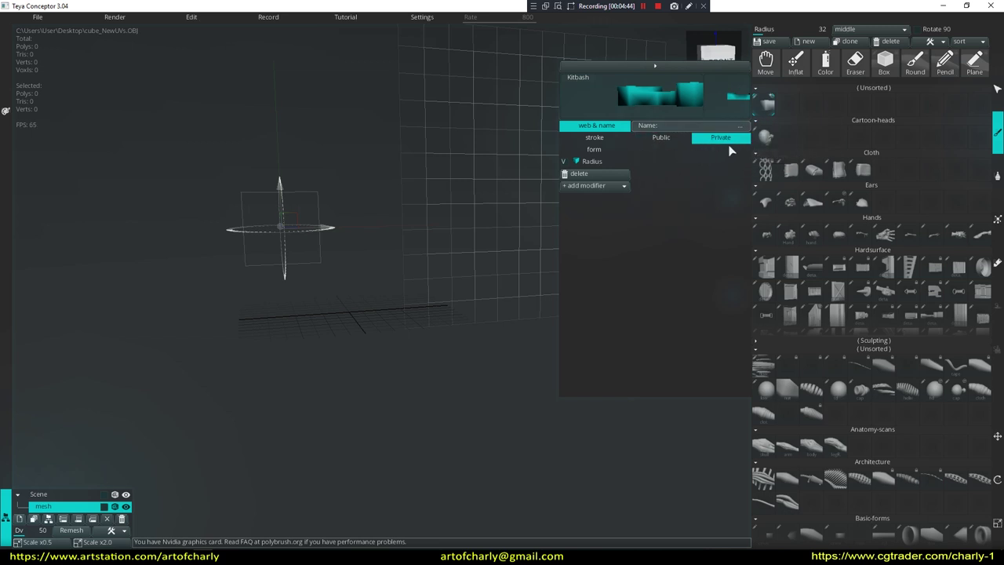
pyautogui.click(675, 141)
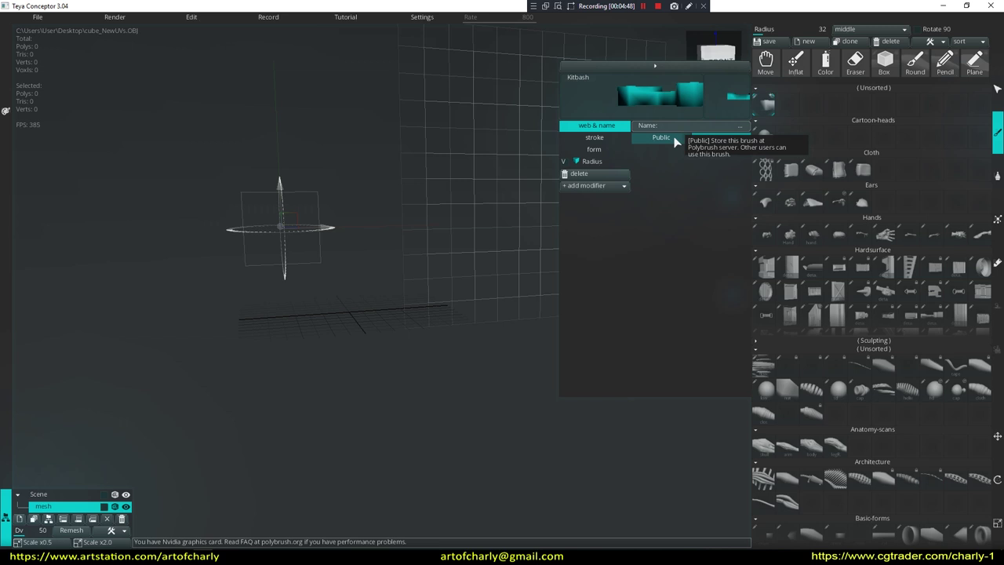
pyautogui.click(702, 139)
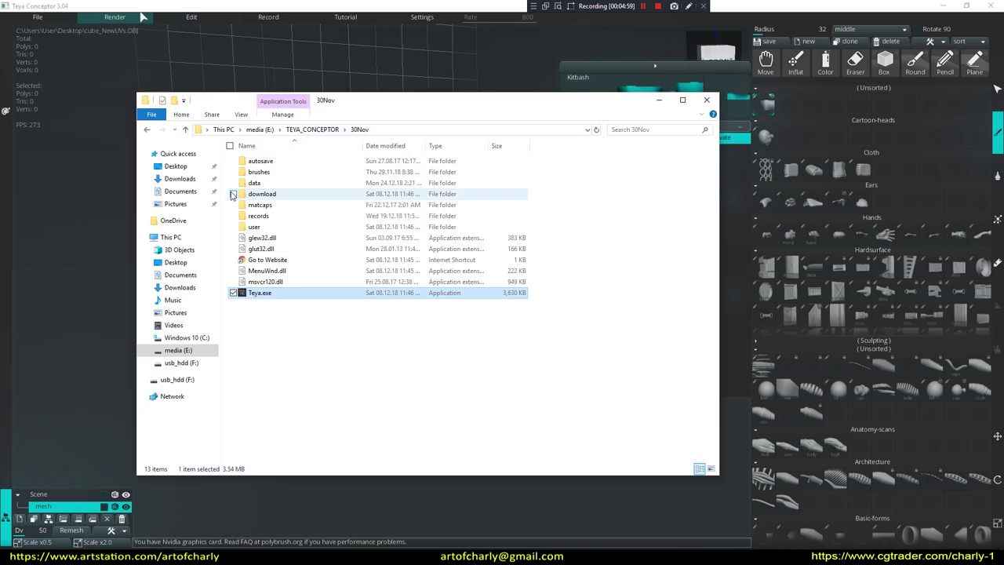
# Look into the brushes folder of the 30Nov program directory in File Explorer, and review the brush's web & name and stroke settings.
pyautogui.doubleClick(270, 172)
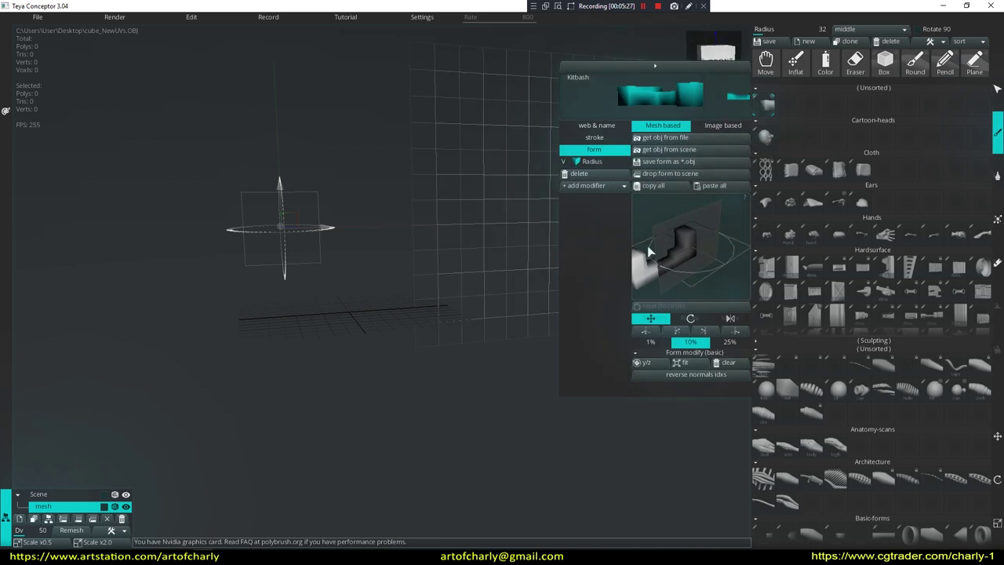
pyautogui.click(598, 126)
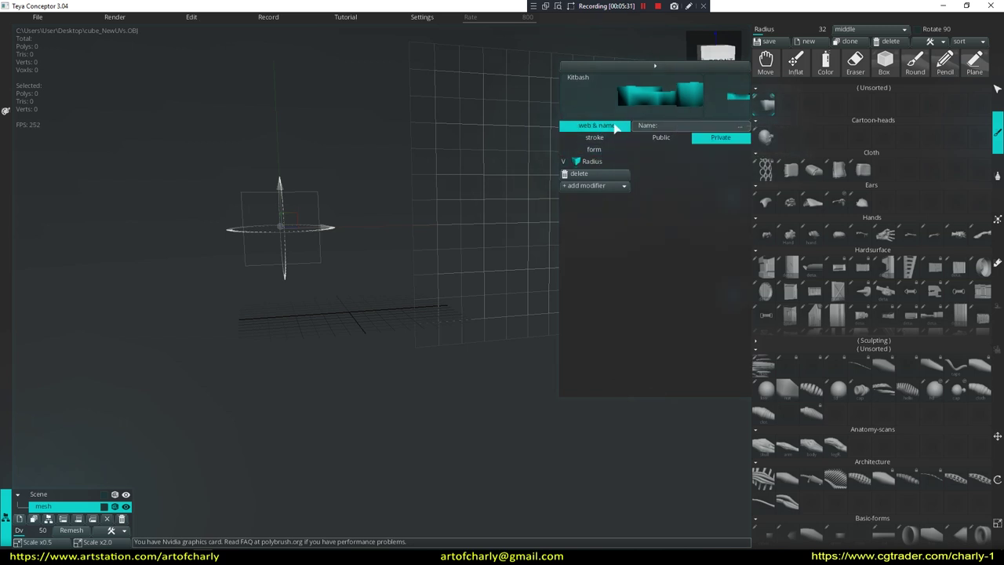
pyautogui.click(611, 138)
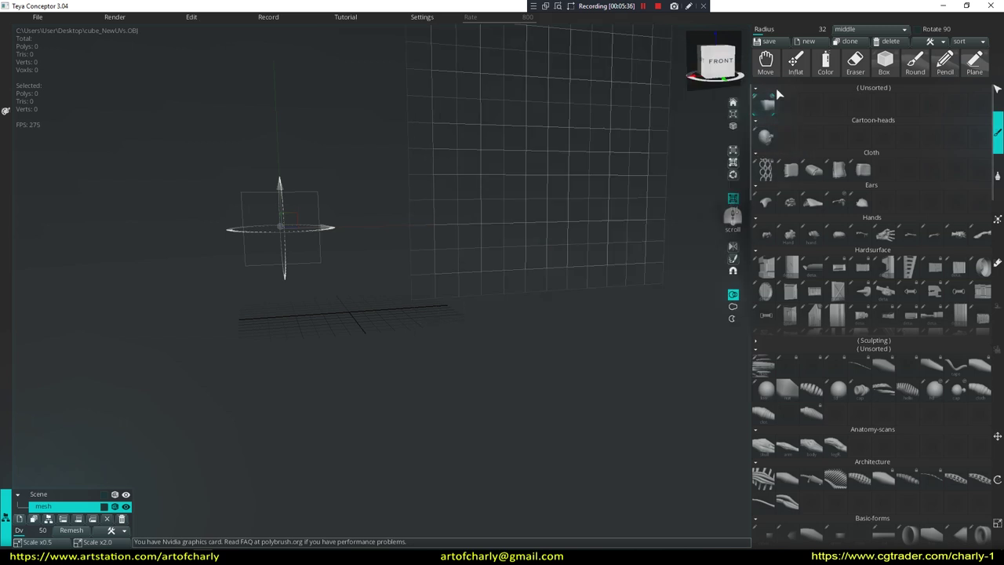
# Move the new brush out of the unsorted group, past Anatomy-scans, to the Architecture category.
pyautogui.click(964, 43)
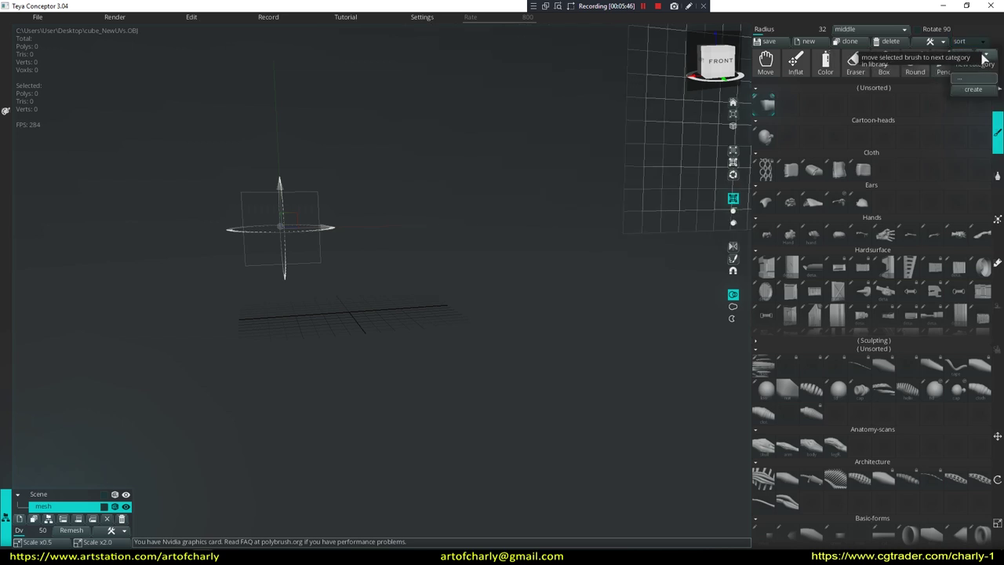
pyautogui.click(986, 59)
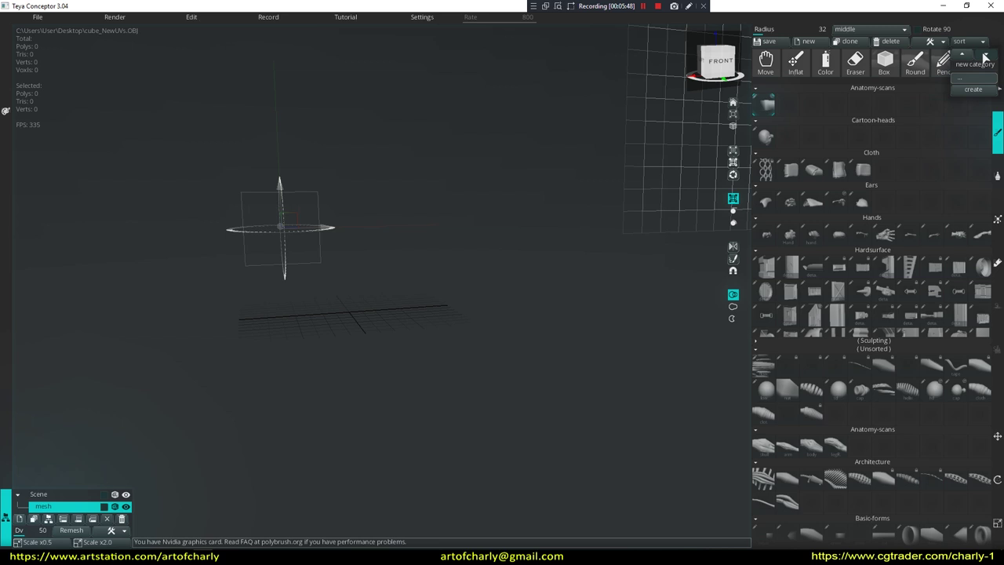
pyautogui.click(986, 60)
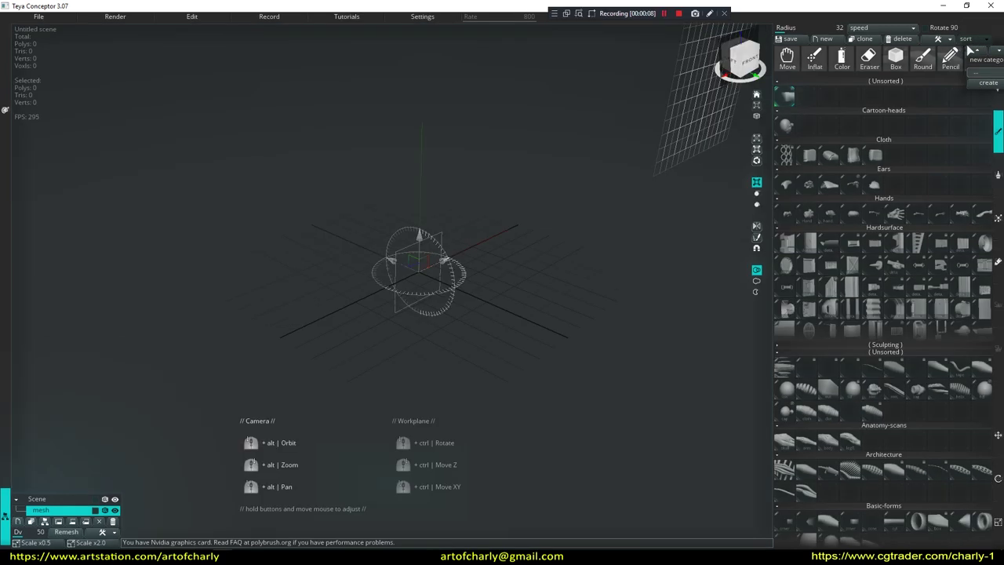
pyautogui.click(998, 53)
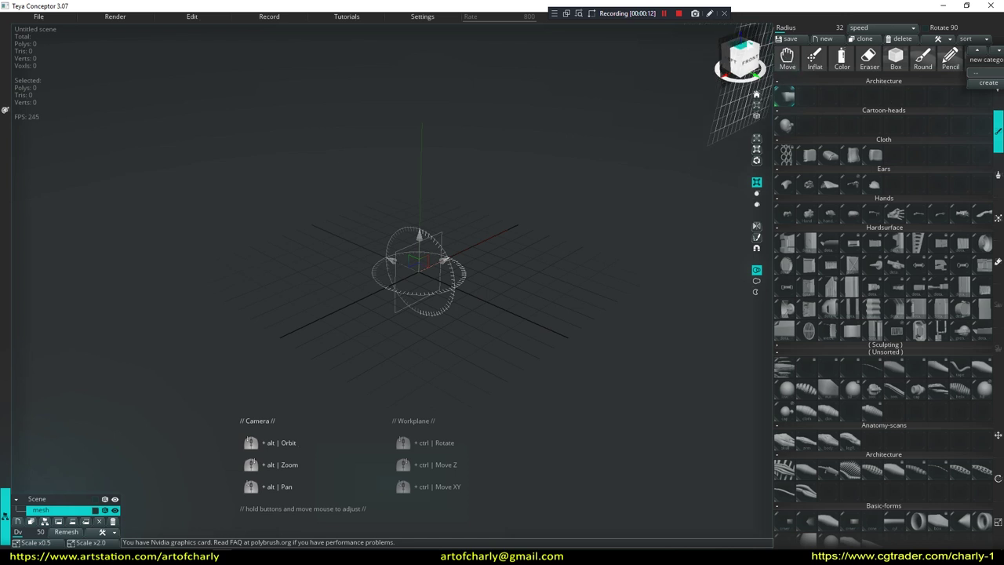
pyautogui.click(709, 13)
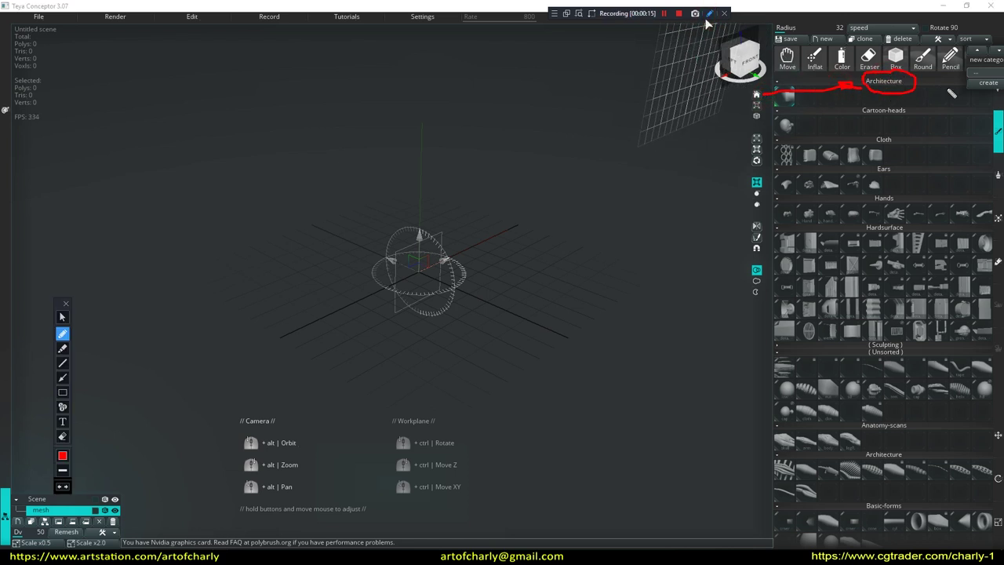
pyautogui.click(709, 15)
# Move the brush onward through the following library categories until it sits in Pb-1.7-tubes.
pyautogui.click(998, 53)
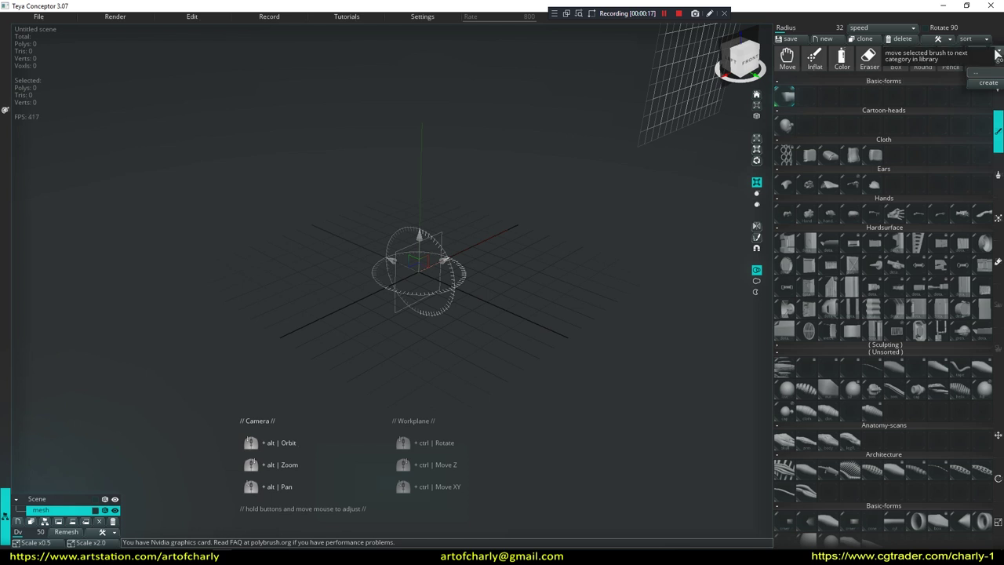
pyautogui.click(998, 53)
pyautogui.click(997, 52)
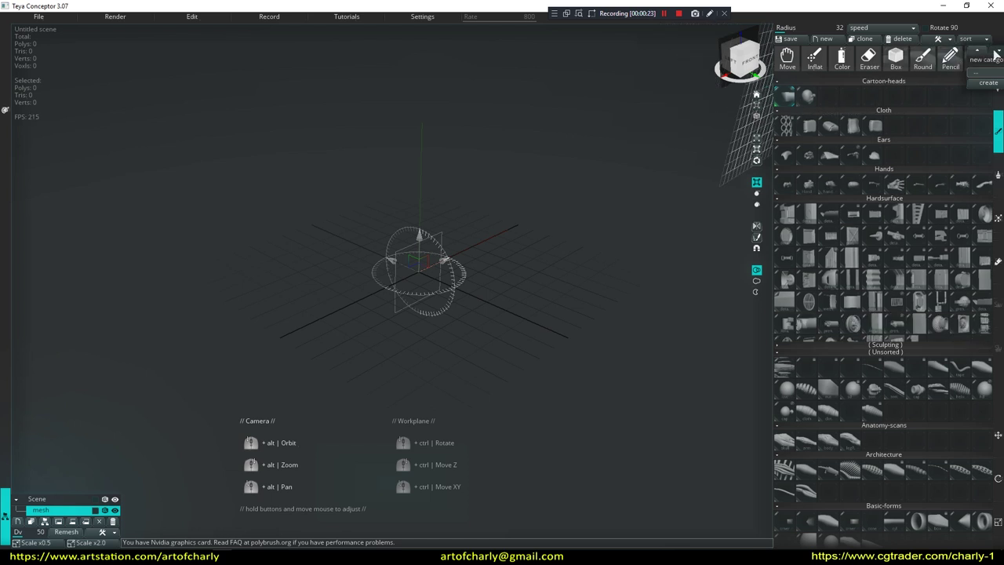
pyautogui.click(996, 53)
pyautogui.click(997, 53)
pyautogui.click(997, 53)
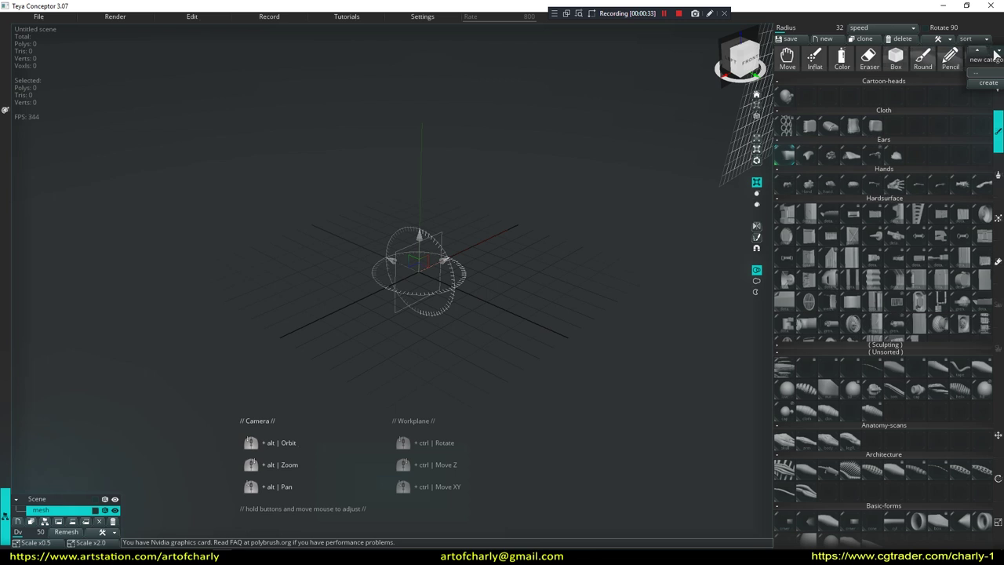
pyautogui.click(997, 54)
pyautogui.click(997, 53)
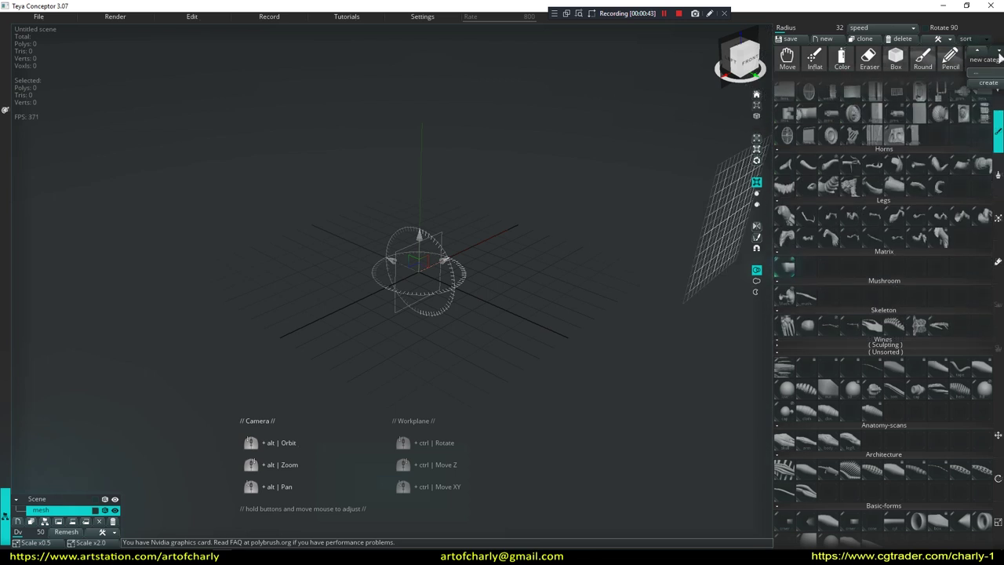
pyautogui.click(997, 53)
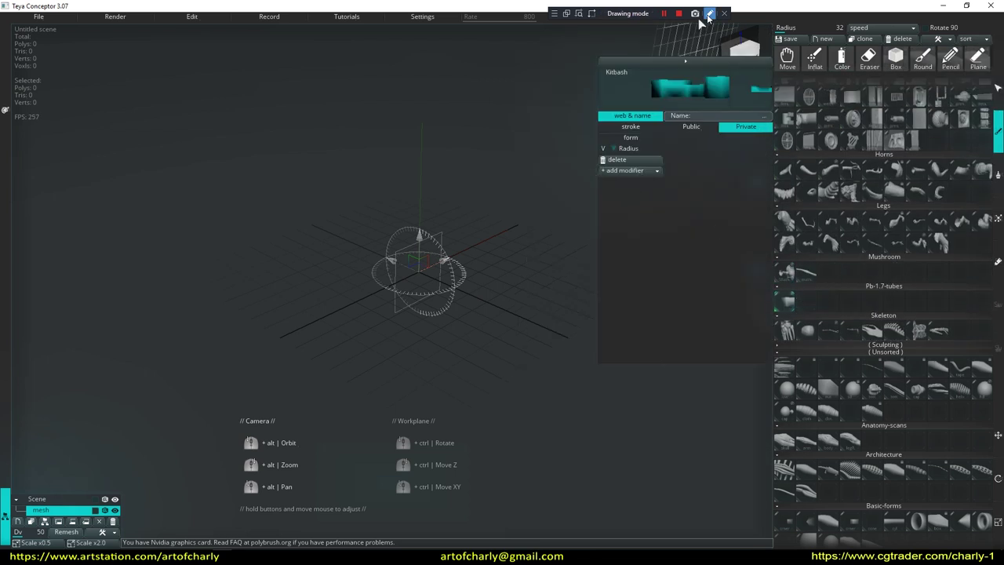
pyautogui.click(709, 14)
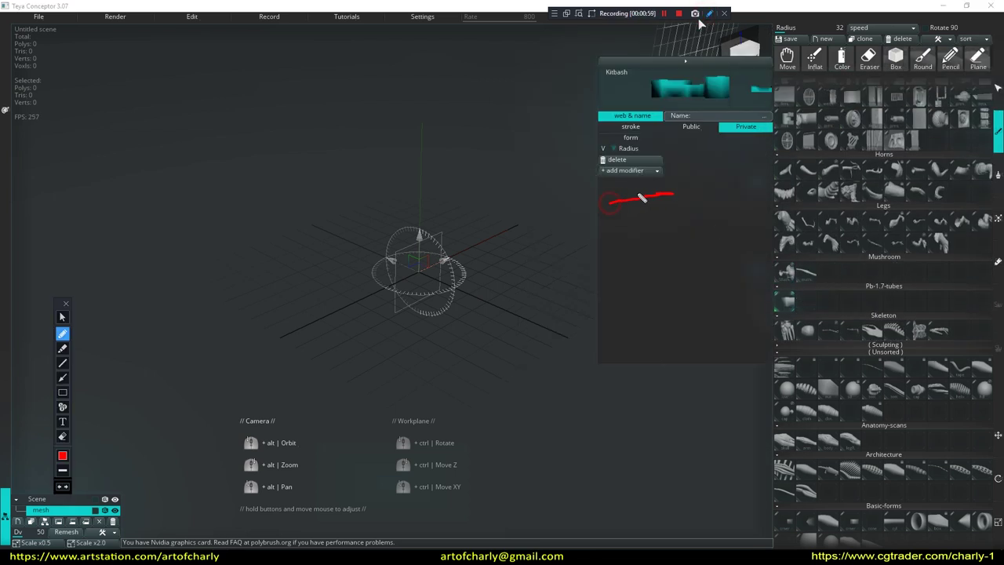
pyautogui.click(709, 15)
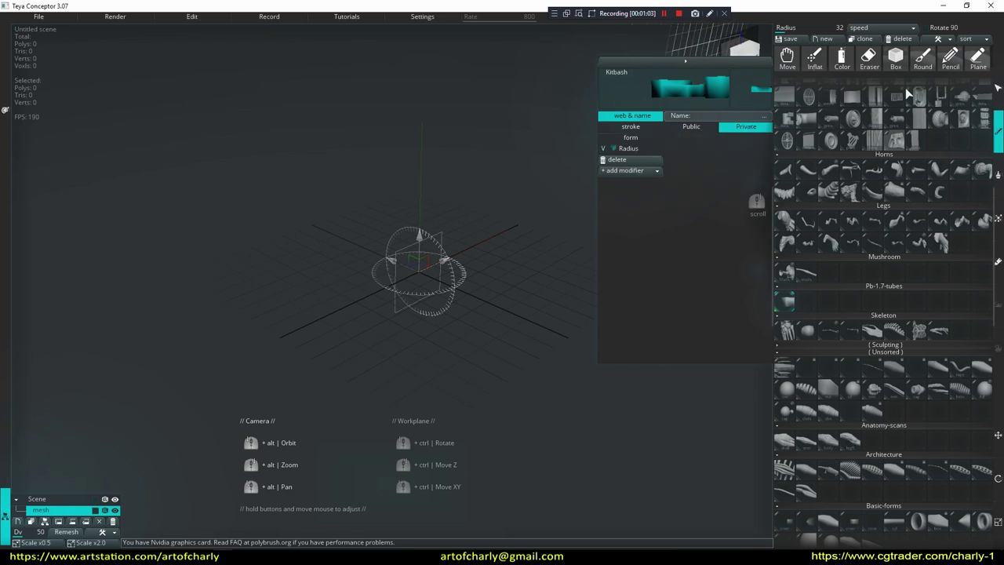
pyautogui.click(987, 39)
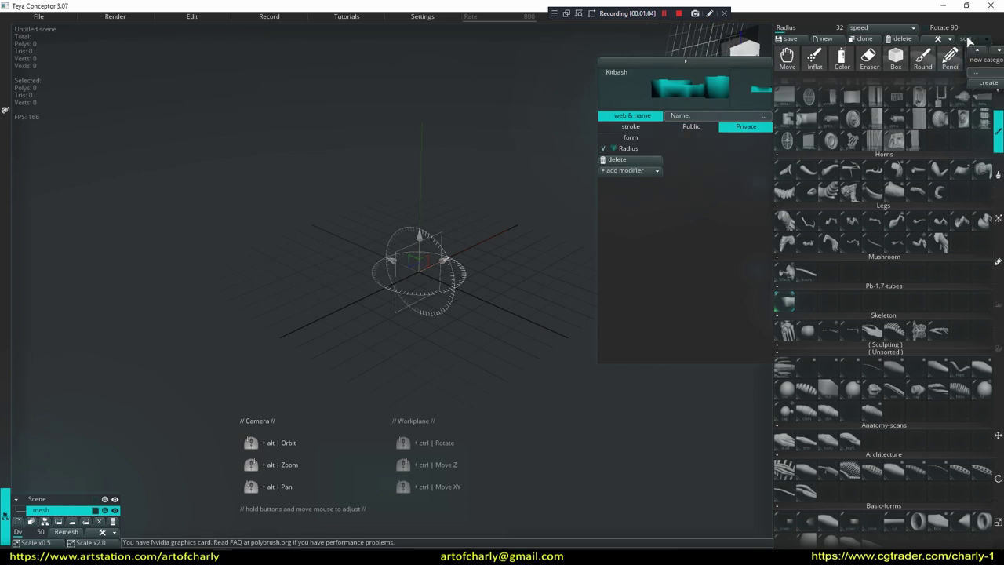
pyautogui.click(966, 41)
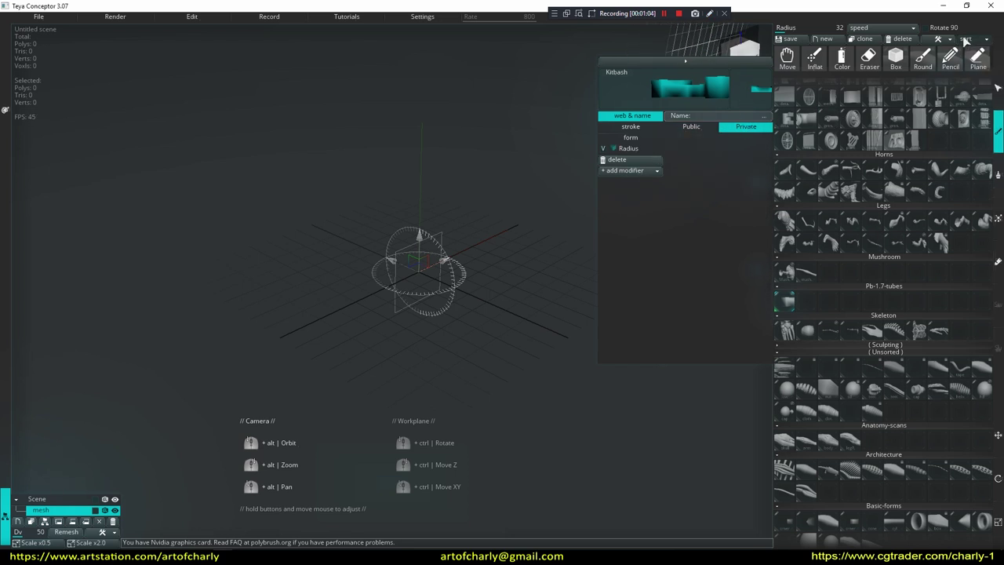
pyautogui.click(693, 63)
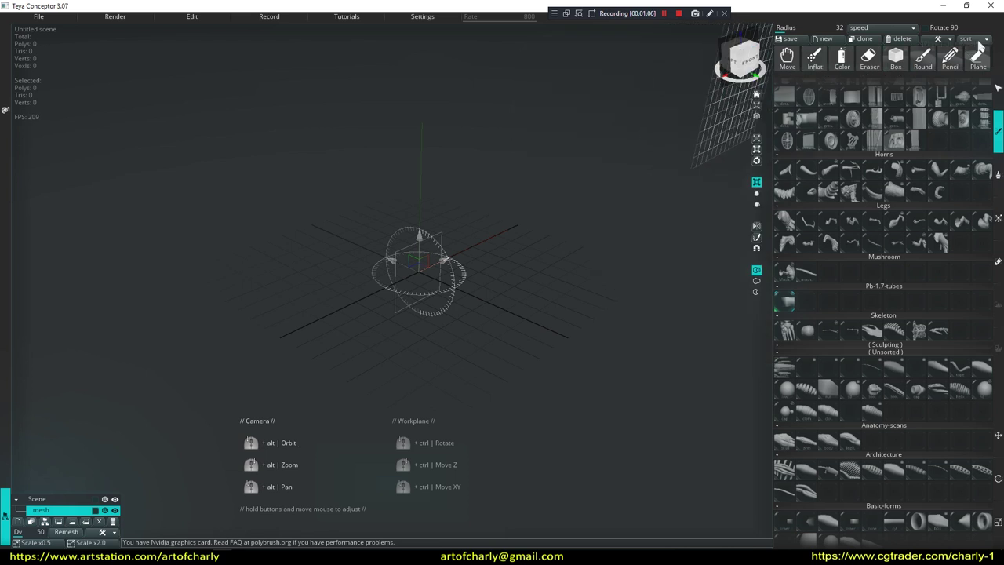
pyautogui.click(979, 44)
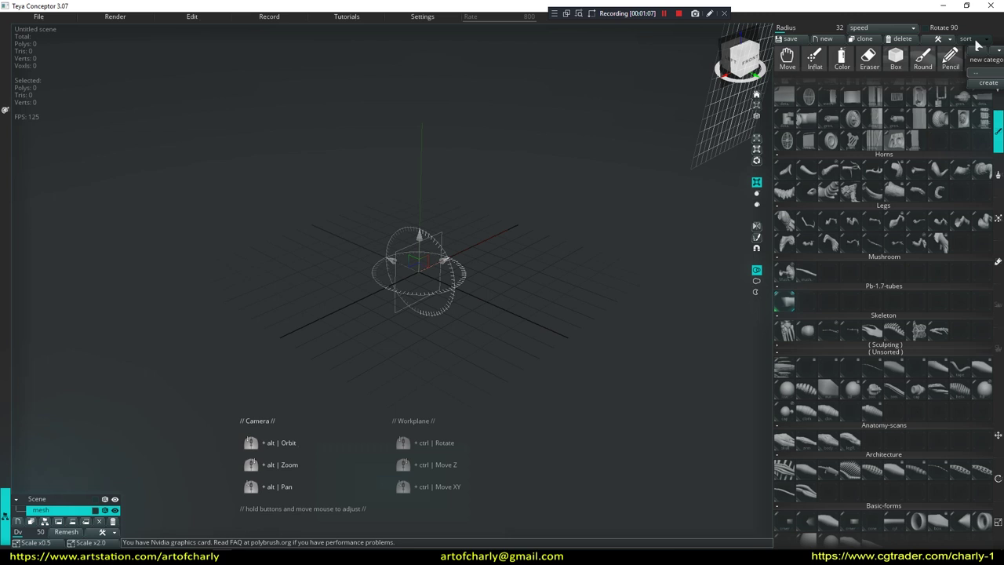
pyautogui.click(979, 48)
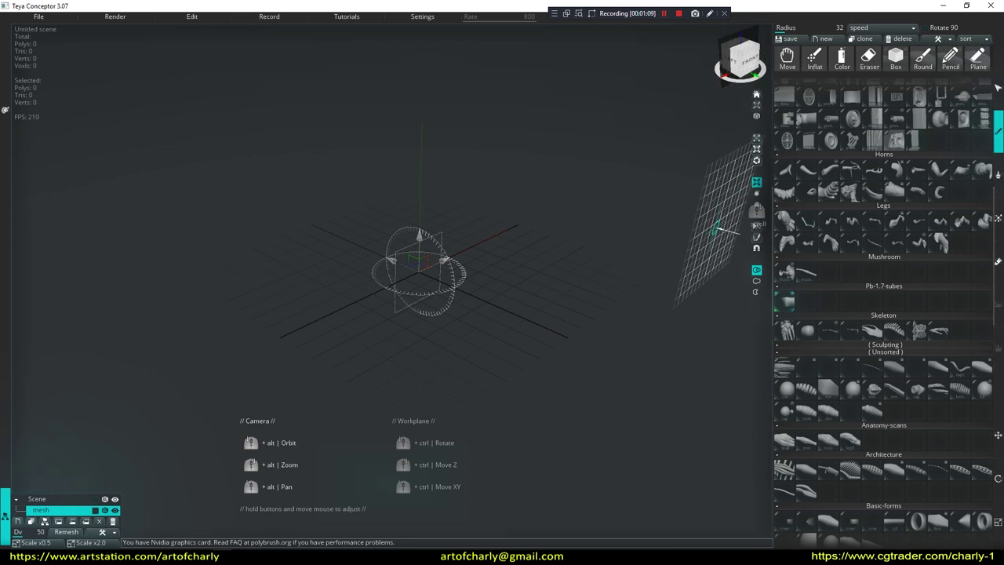
pyautogui.click(680, 14)
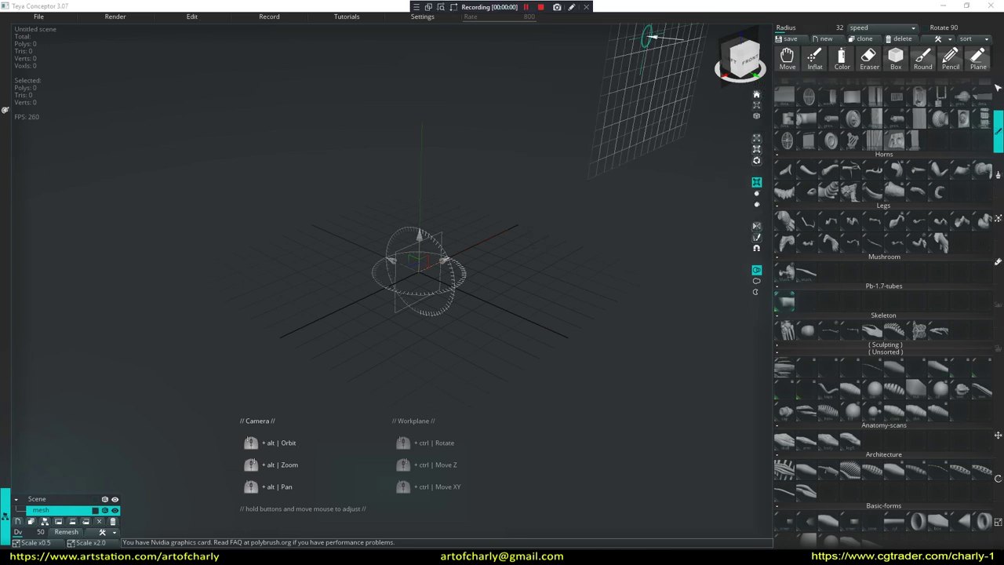
pyautogui.click(572, 7)
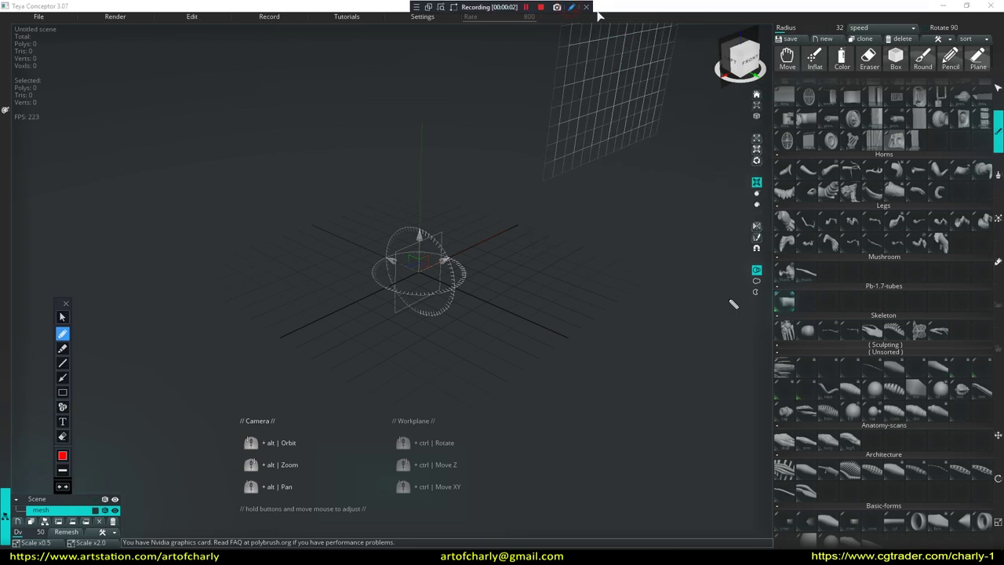
# Open the form settings of the Pb-1.7-tubes brush and try rotating its mesh form in 45-degree increments.
pyautogui.click(786, 302)
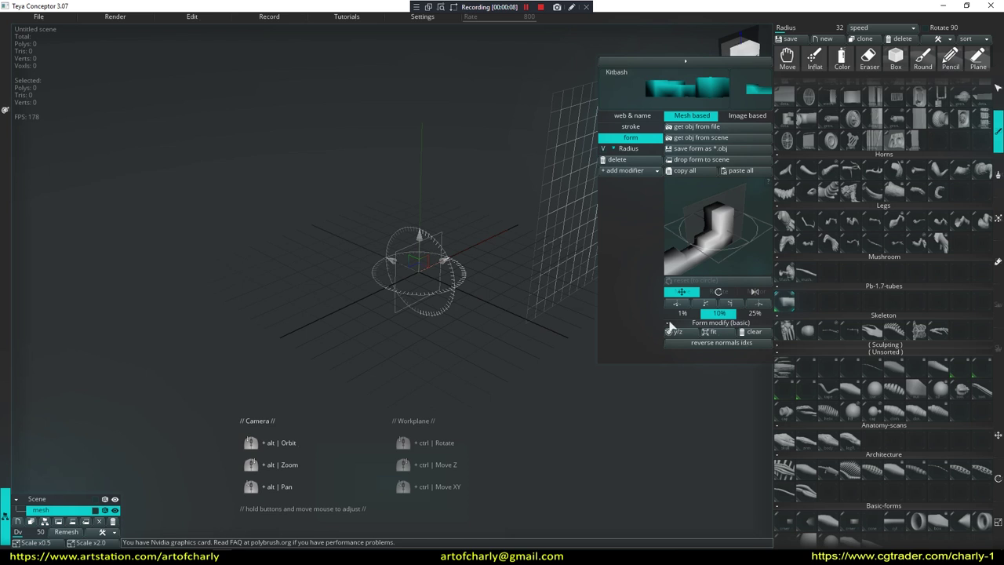
pyautogui.click(716, 296)
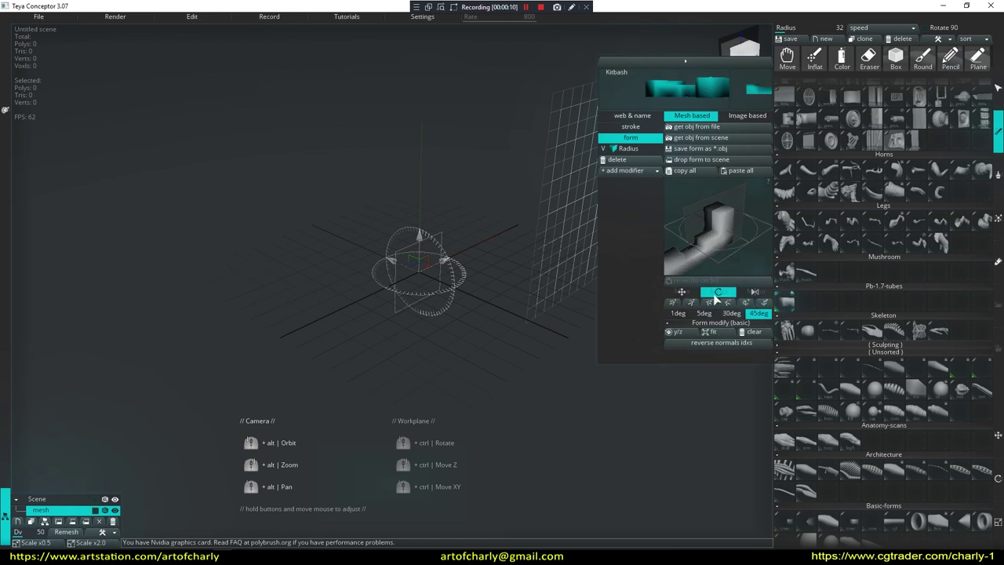
pyautogui.click(710, 304)
pyautogui.click(710, 304)
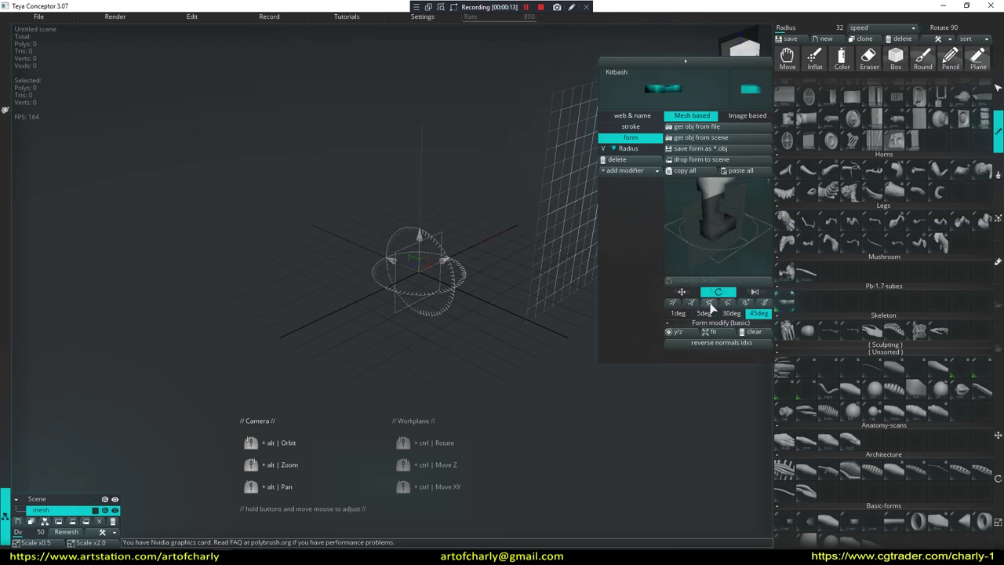
pyautogui.click(710, 304)
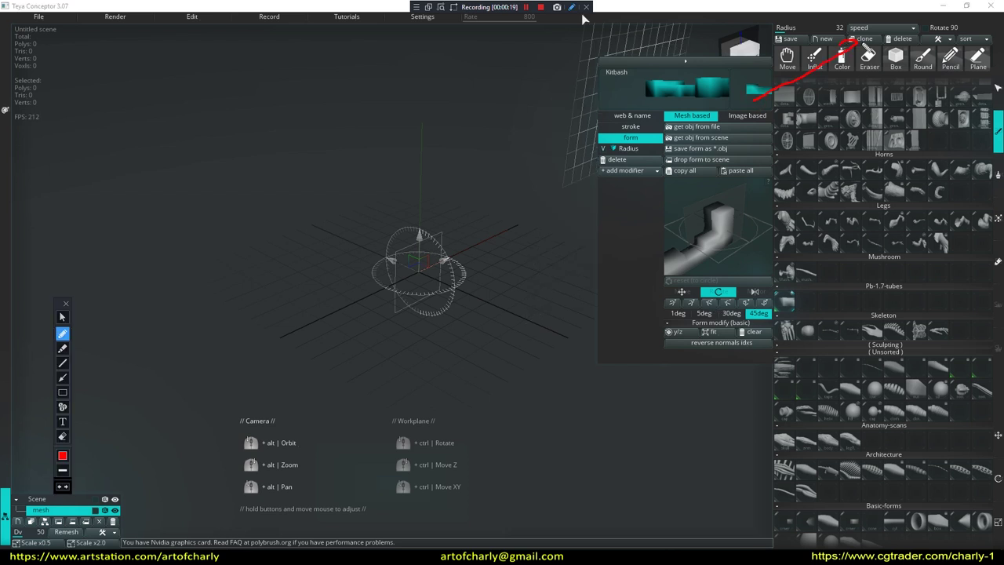
# Clone the Pb-1.7-tubes brush, rotate the clone's form in 45-degree increments to another orientation, and fit it.
pyautogui.click(586, 8)
pyautogui.click(865, 43)
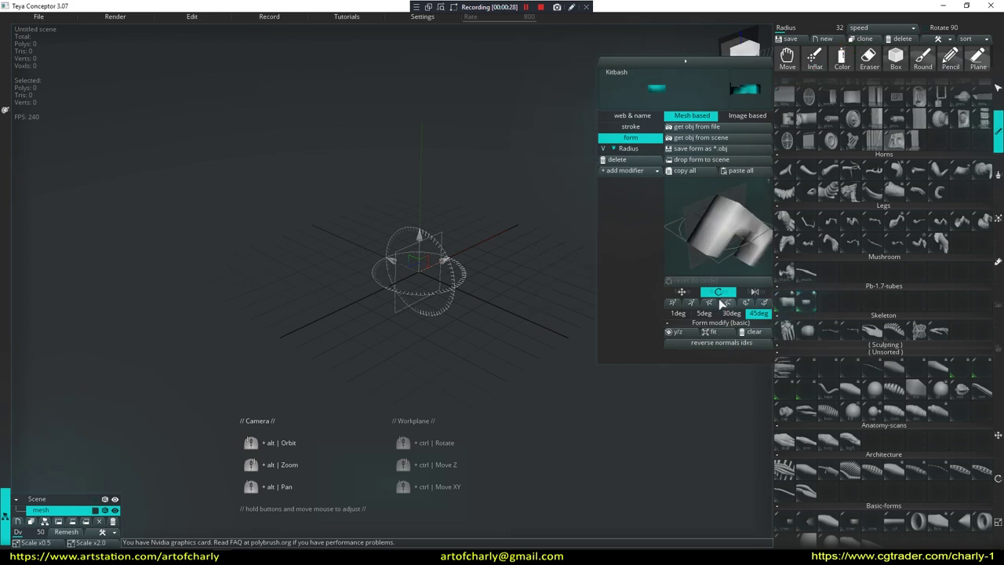
pyautogui.click(709, 304)
pyautogui.click(709, 303)
pyautogui.click(709, 304)
pyautogui.click(709, 304)
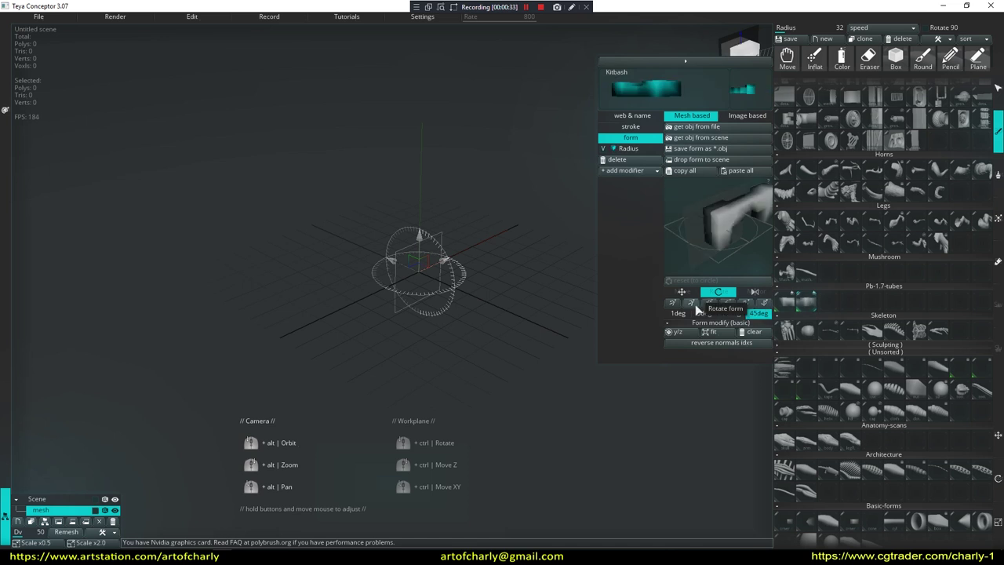
pyautogui.click(694, 304)
pyautogui.click(694, 305)
pyautogui.click(714, 331)
# Draw test pieces in the viewport with the original brush and the rotated clone to compare their orientations.
pyautogui.moveTo(457, 293); pyautogui.dragTo(470, 323)
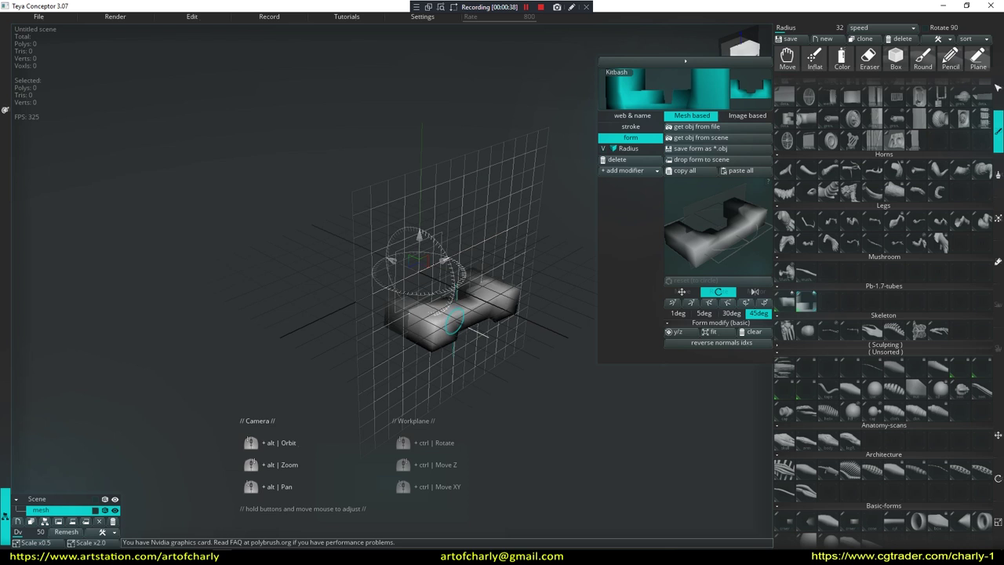
pyautogui.click(785, 306)
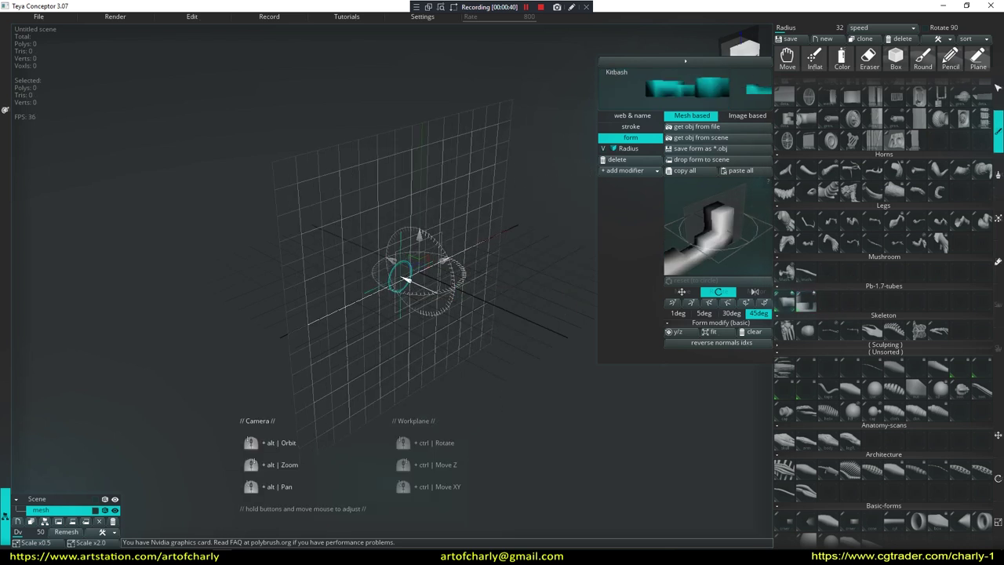
pyautogui.click(810, 306)
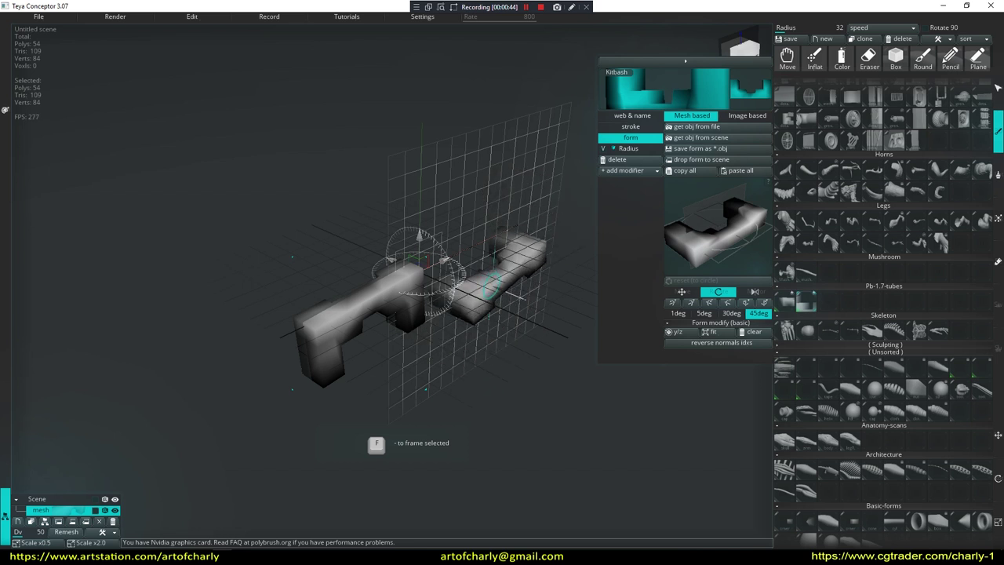
pyautogui.click(488, 281)
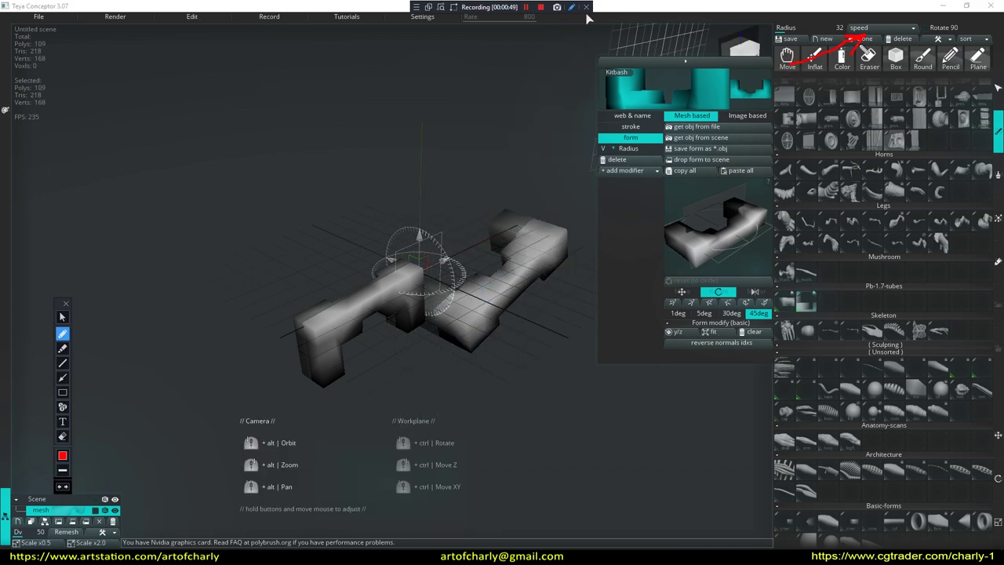
# Clone the brush again and add a Scale modifier with x 0.41, y 0.44 and z 0.54 under const control.
pyautogui.press('Escape')
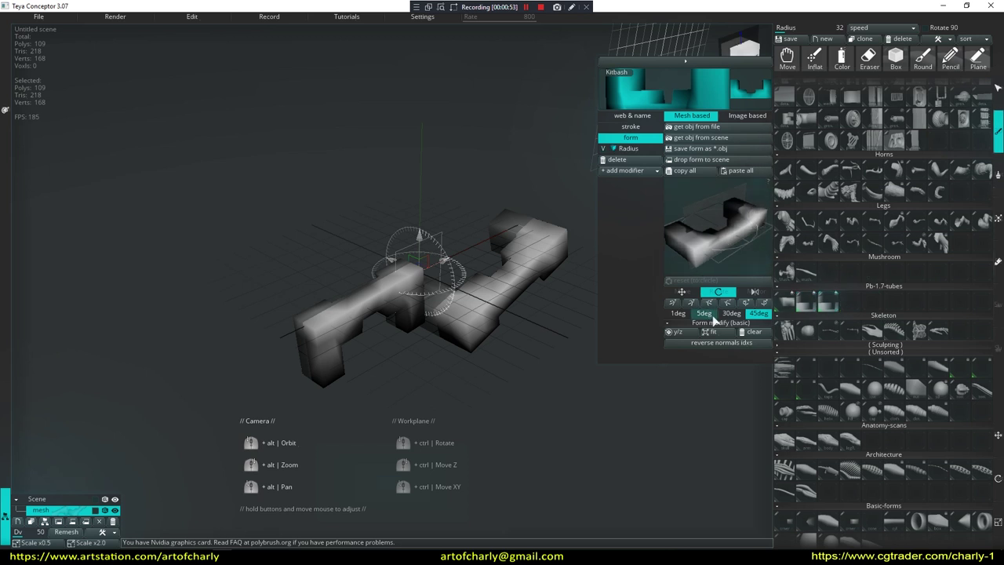
pyautogui.click(682, 292)
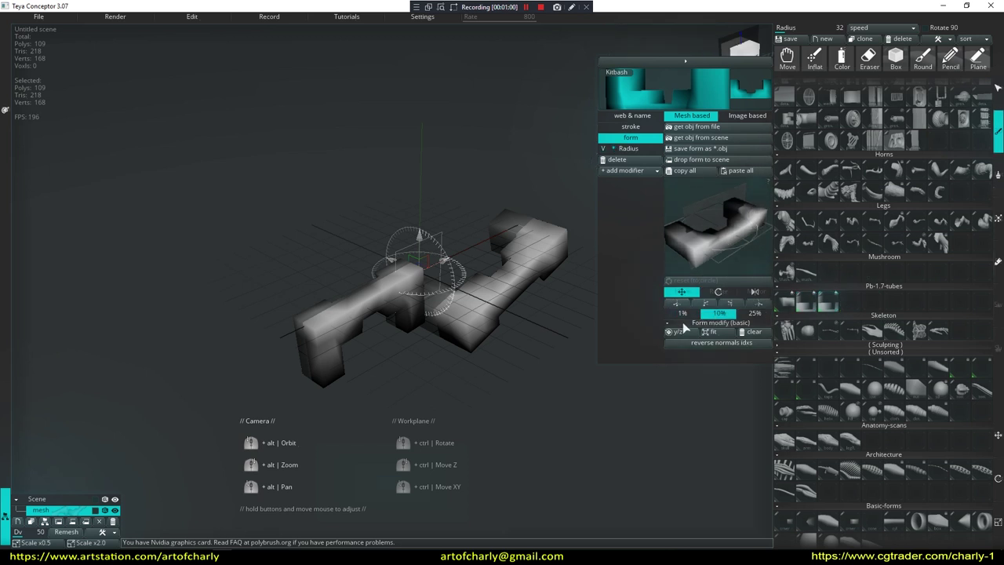
pyautogui.click(637, 171)
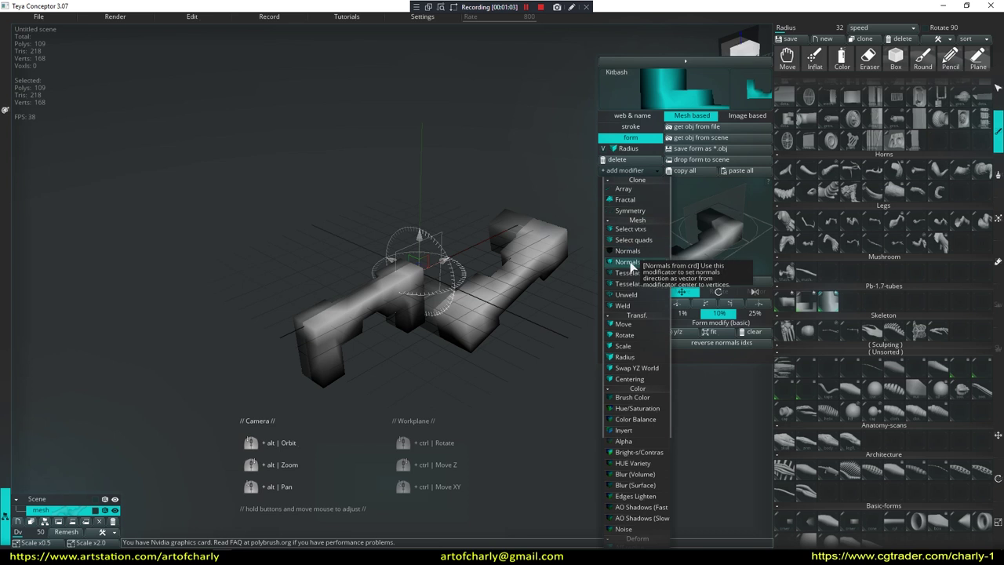
pyautogui.click(624, 346)
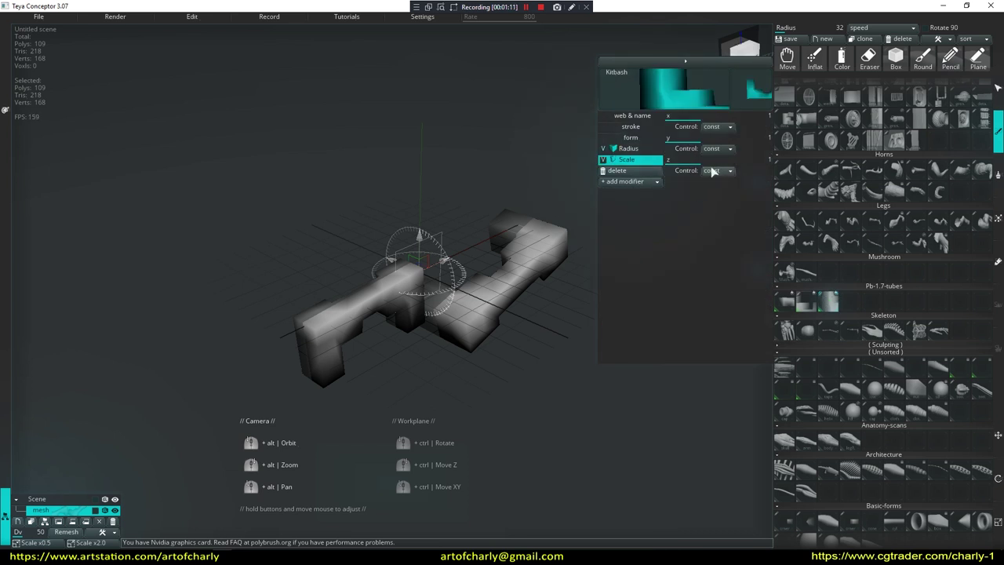
pyautogui.click(716, 127)
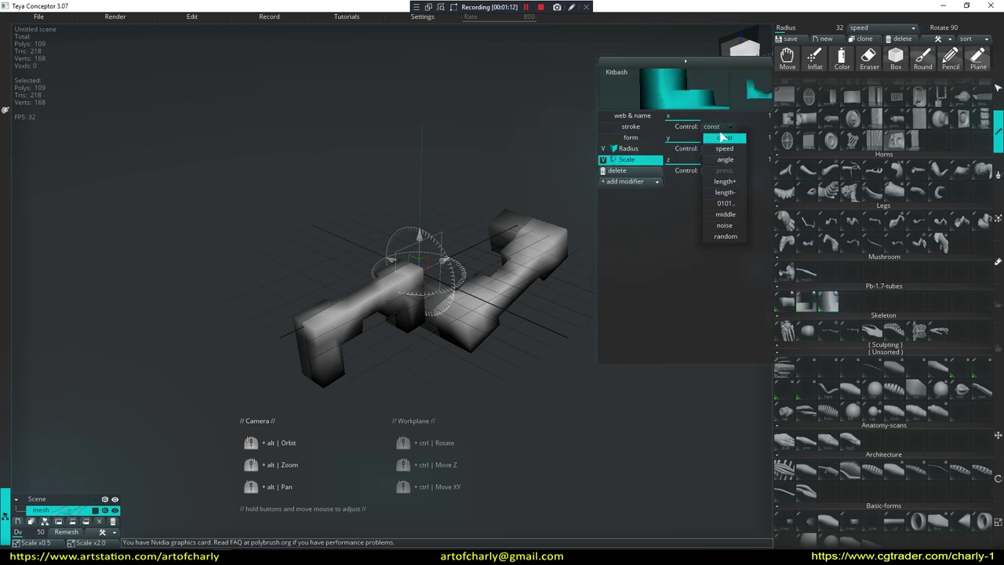
pyautogui.click(681, 122)
pyautogui.click(681, 146)
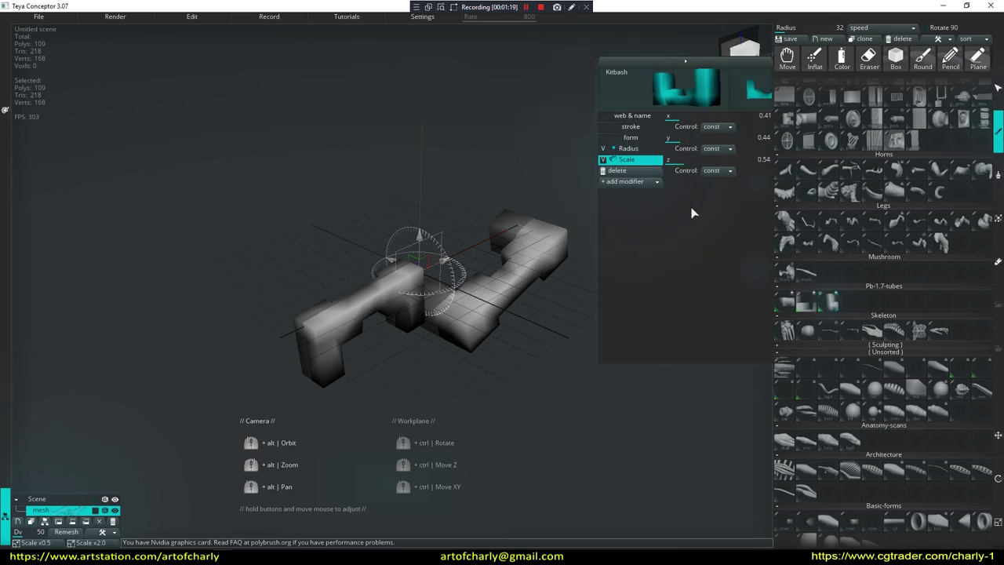
# Draw test pieces in the viewport with the scaled brush.
pyautogui.moveTo(466, 364); pyautogui.dragTo(515, 384)
pyautogui.moveTo(460, 251); pyautogui.dragTo(457, 391)
pyautogui.click(415, 219)
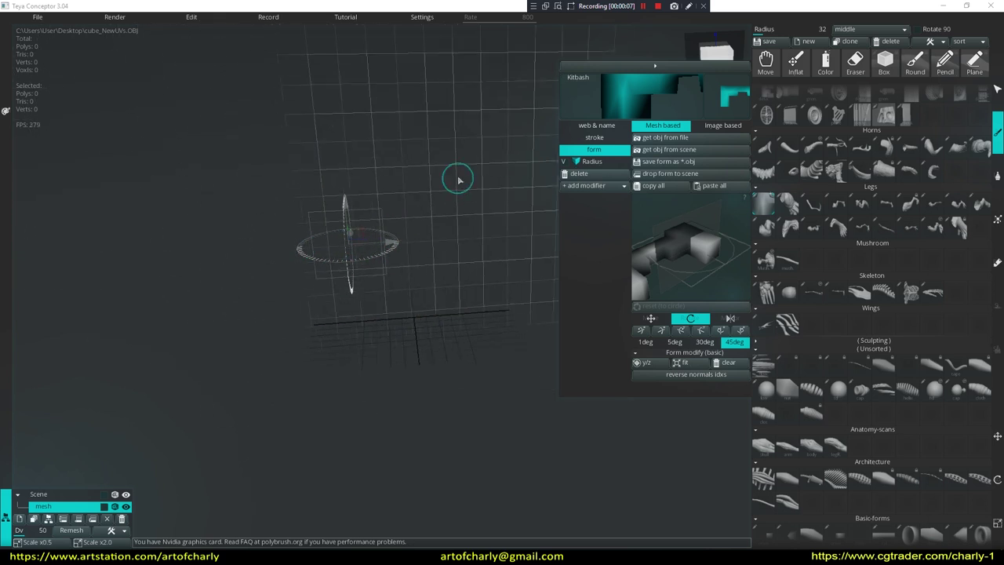
# Review the stroke settings of the brush in the Legs category and return to its form settings.
pyautogui.click(596, 138)
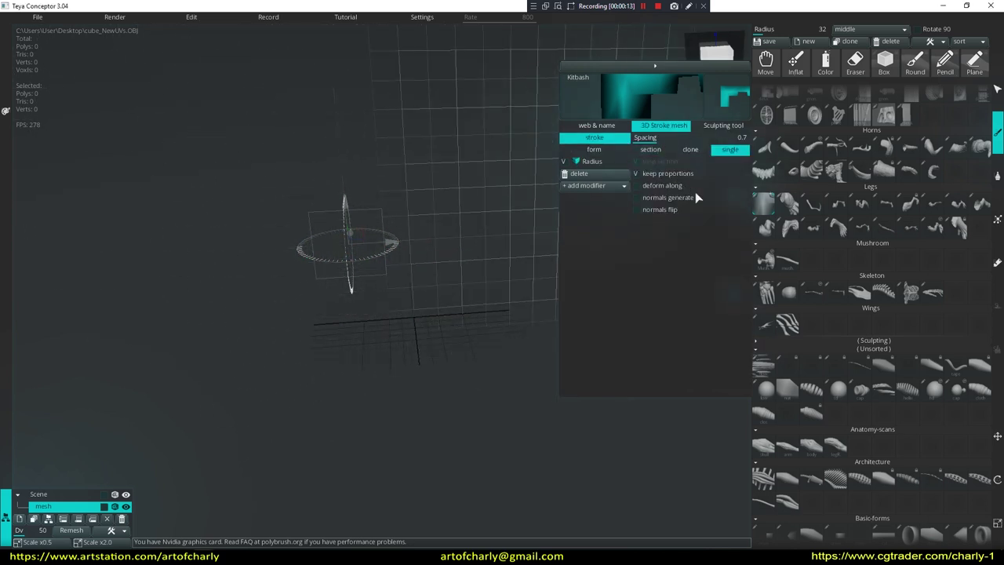
pyautogui.click(594, 150)
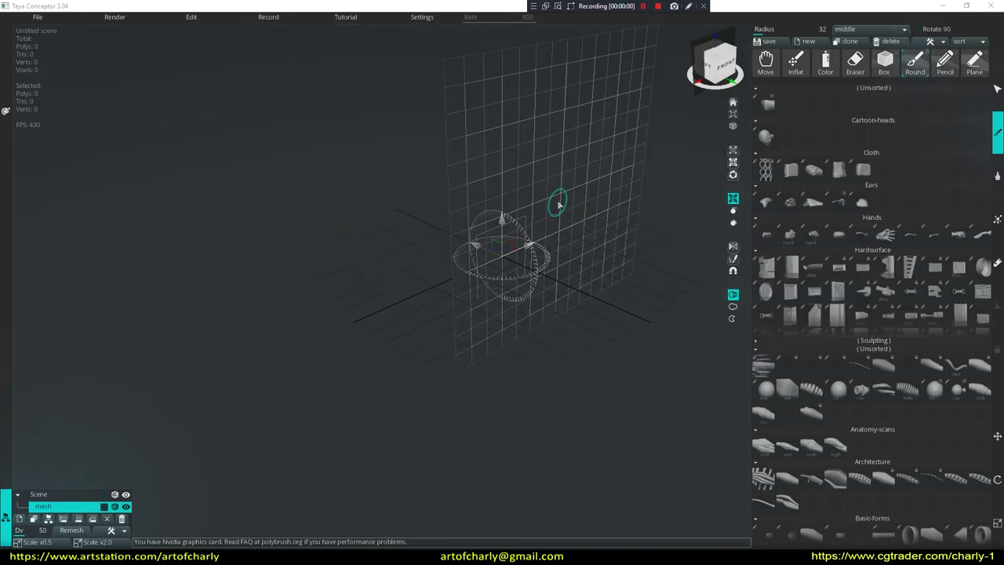
pyautogui.moveTo(556, 202); pyautogui.dragTo(403, 256, button='right')
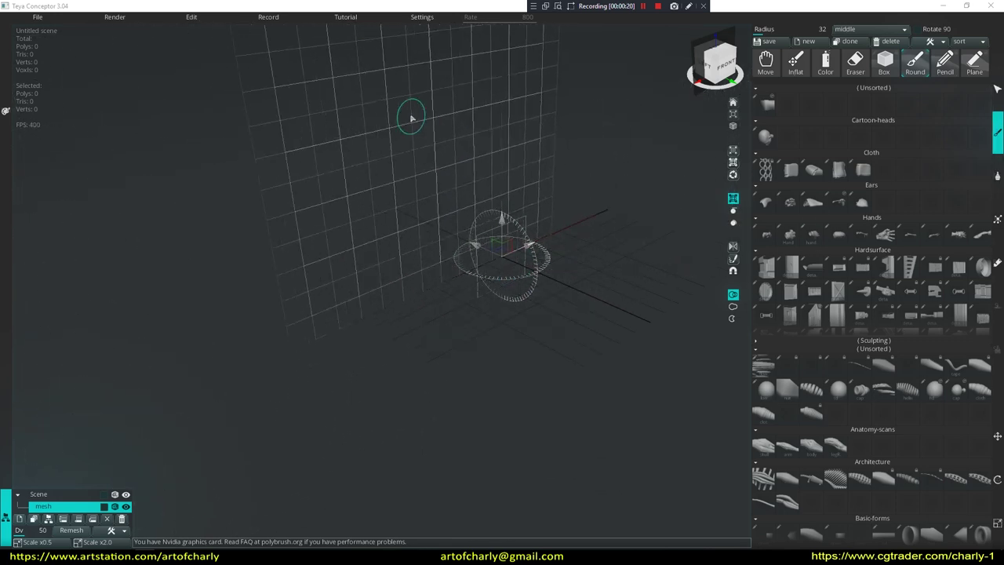
pyautogui.click(689, 8)
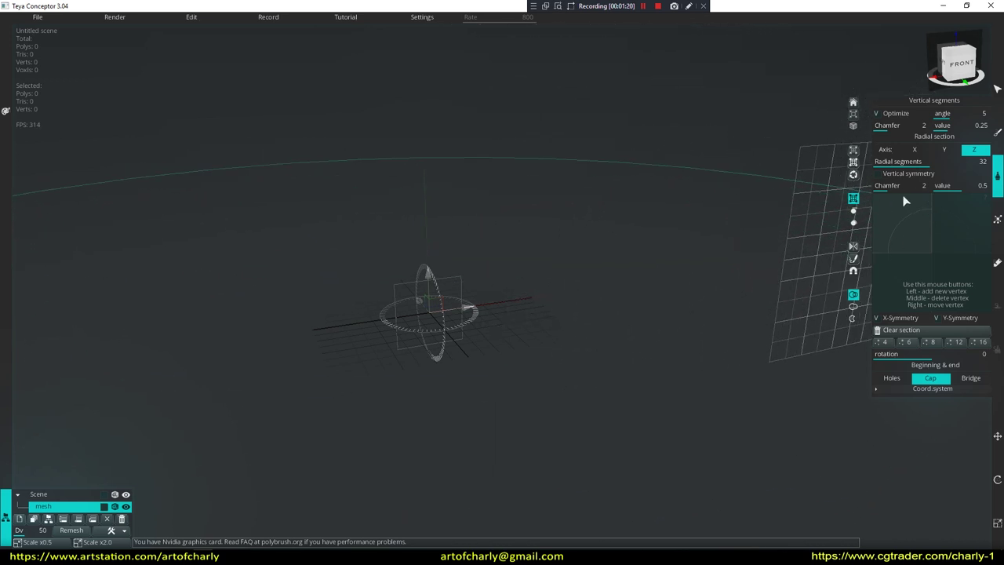
pyautogui.click(690, 7)
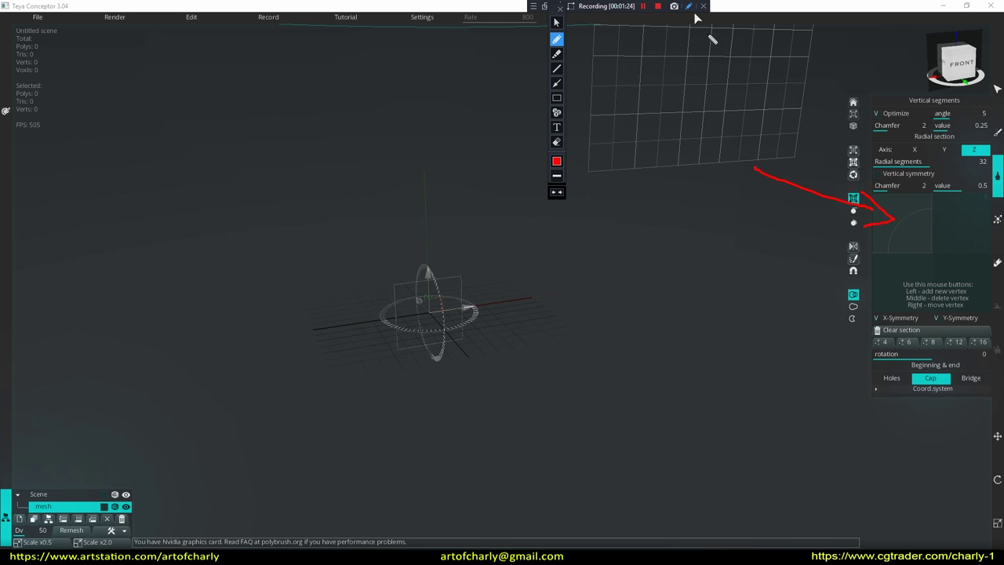
pyautogui.click(689, 7)
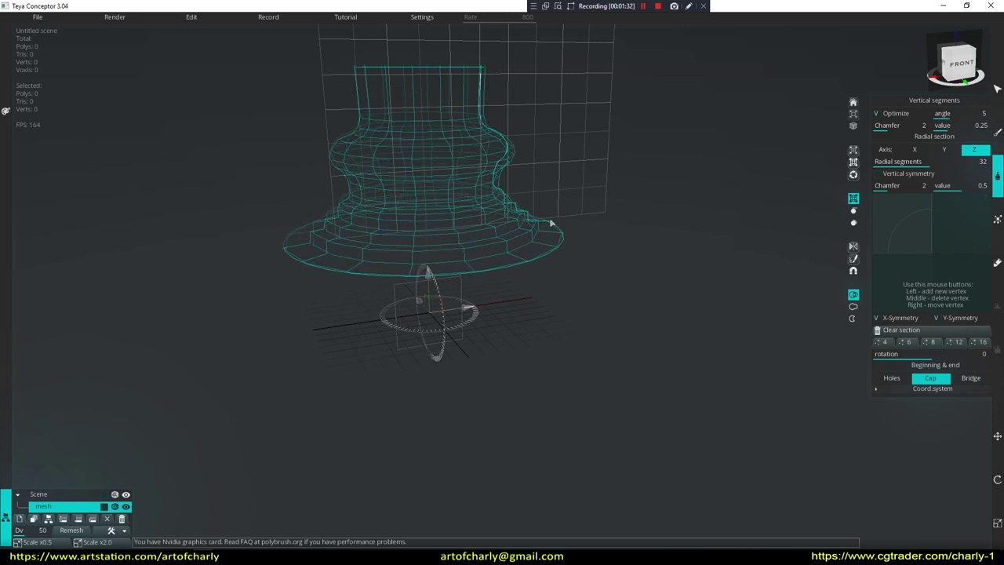
# Try revolving a stepped vase profile around the Z axis with 32 radial segments, view the solid, and undo it.
pyautogui.moveTo(526, 301)
pyautogui.mouseDown()
pyautogui.moveTo(574, 339)
pyautogui.moveTo(486, 431)
pyautogui.mouseUp()
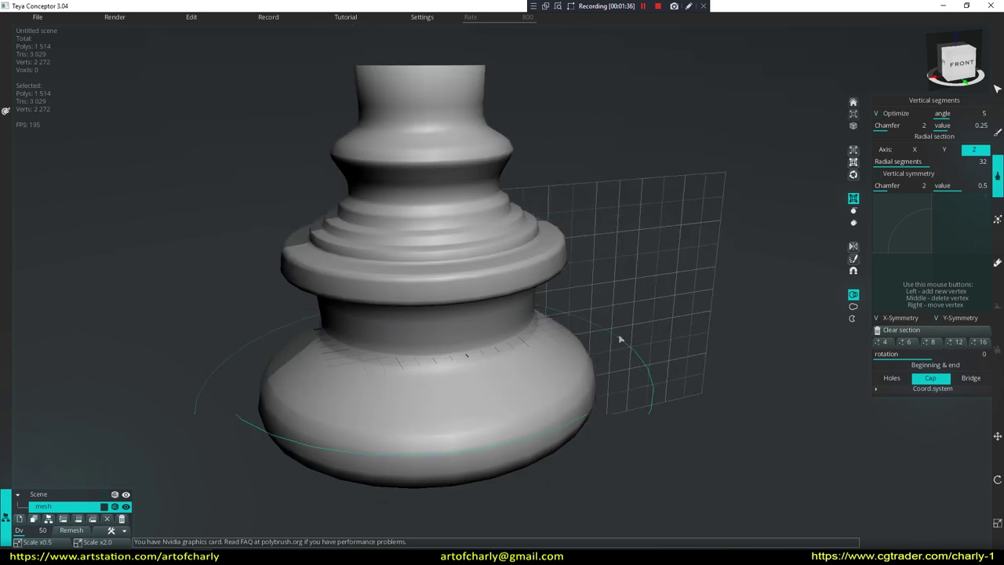
pyautogui.scroll(-4, 592, 320)
pyautogui.moveTo(621, 278)
pyautogui.keyDown('alt'); pyautogui.mouseDown()
pyautogui.moveTo(585, 263)
pyautogui.moveTo(623, 235)
pyautogui.moveTo(619, 280)
pyautogui.moveTo(634, 319)
pyautogui.moveTo(616, 248)
pyautogui.moveTo(611, 285)
pyautogui.moveTo(617, 265)
pyautogui.mouseUp(); pyautogui.keyUp('alt')
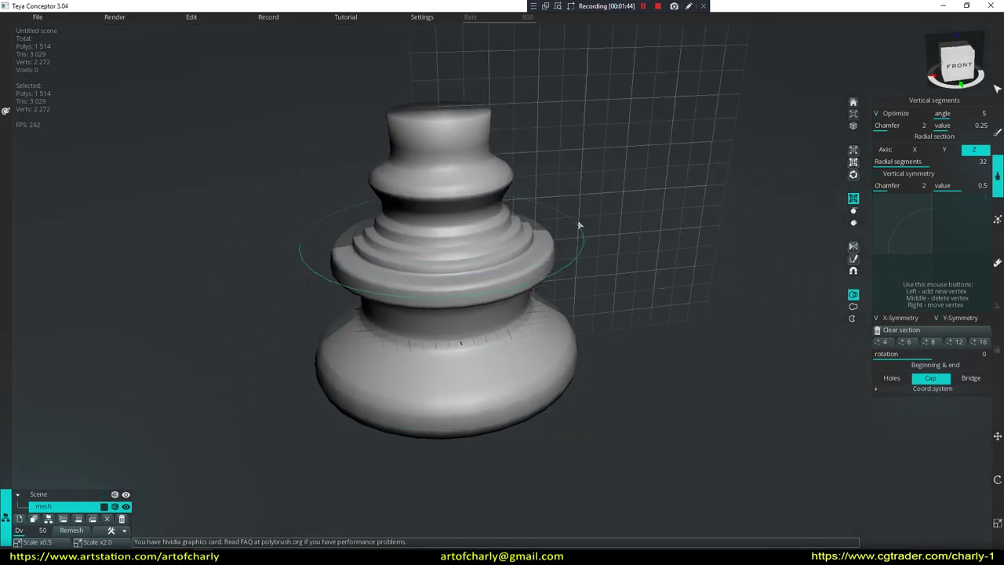
pyautogui.hotkey('ctrl', 'z')
# Try other freehand profiles for the revolved solid on the workplane, undoing the trial shapes.
pyautogui.moveTo(513, 354)
pyautogui.mouseDown()
pyautogui.moveTo(541, 238)
pyautogui.moveTo(663, 97)
pyautogui.moveTo(651, 204)
pyautogui.moveTo(554, 357)
pyautogui.moveTo(548, 394)
pyautogui.mouseUp()
pyautogui.hotkey('ctrl', 'z')
pyautogui.moveTo(450, 301)
pyautogui.mouseDown()
pyautogui.moveTo(594, 105)
pyautogui.moveTo(474, 379)
pyautogui.mouseUp()
pyautogui.moveTo(581, 81); pyautogui.dragTo(575, 221)
pyautogui.moveTo(541, 276); pyautogui.dragTo(523, 396)
pyautogui.moveTo(654, 337)
pyautogui.keyDown('alt'); pyautogui.mouseDown()
pyautogui.moveTo(634, 288)
pyautogui.moveTo(597, 405)
pyautogui.moveTo(623, 341)
pyautogui.mouseUp(); pyautogui.keyUp('alt')
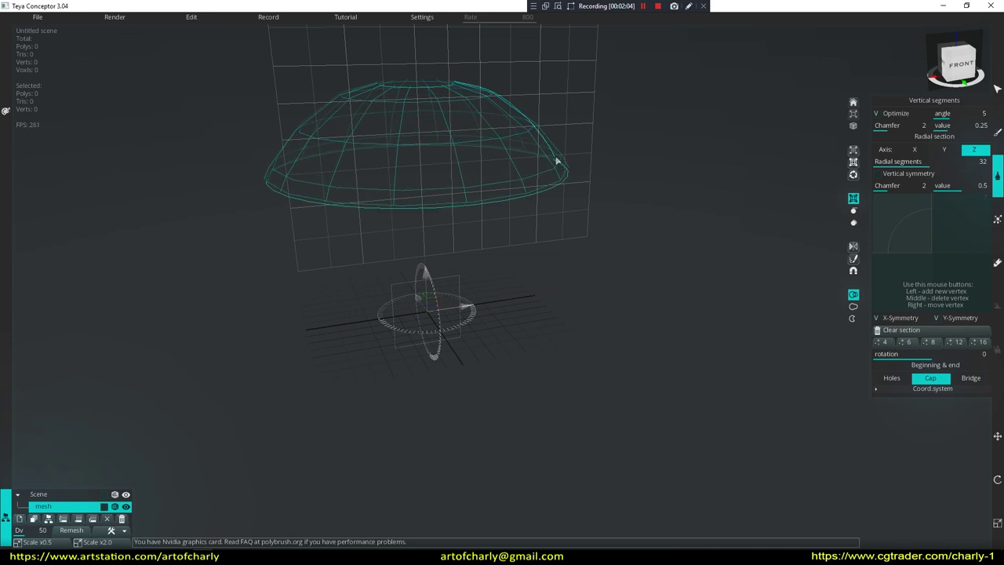
# Try a dome-shaped revolved profile whose underside curves back inward, and undo it.
pyautogui.moveTo(556, 161); pyautogui.dragTo(560, 194)
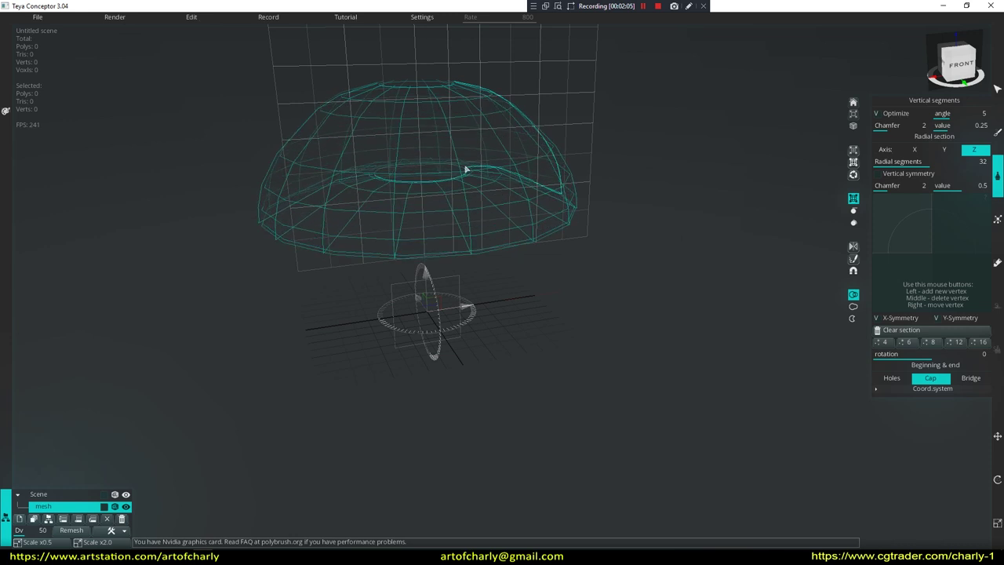
pyautogui.moveTo(467, 168); pyautogui.dragTo(461, 170)
pyautogui.moveTo(607, 238)
pyautogui.keyDown('alt'); pyautogui.mouseDown()
pyautogui.moveTo(610, 197)
pyautogui.moveTo(603, 238)
pyautogui.moveTo(616, 259)
pyautogui.mouseUp(); pyautogui.keyUp('alt')
pyautogui.hotkey('ctrl', 'z')
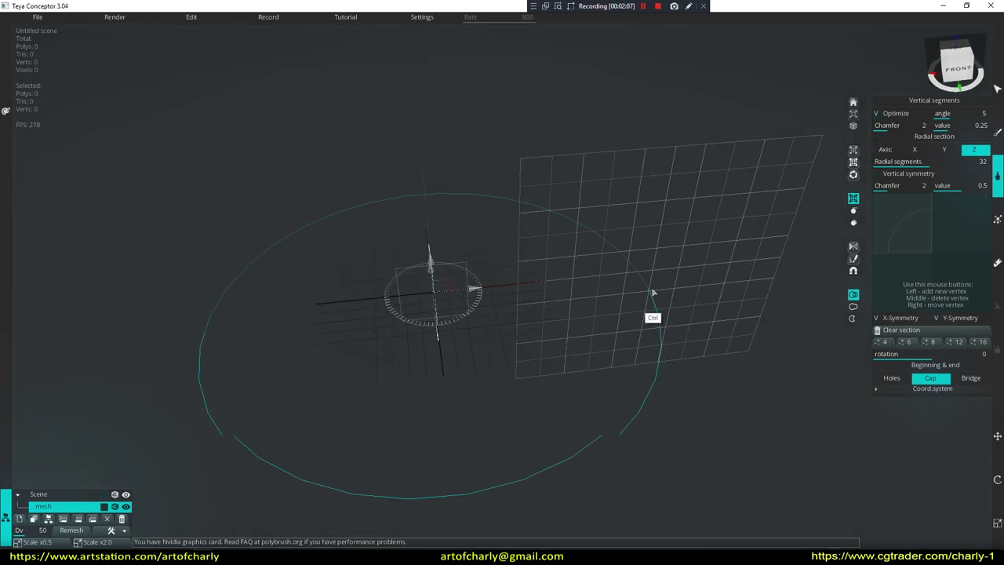
# Build a custom stepped cross-shaped radial section with X and Y symmetry by adding corner vertices.
pyautogui.keyDown('alt'); pyautogui.moveTo(569, 388); pyautogui.dragTo(901, 230); pyautogui.keyUp('alt')
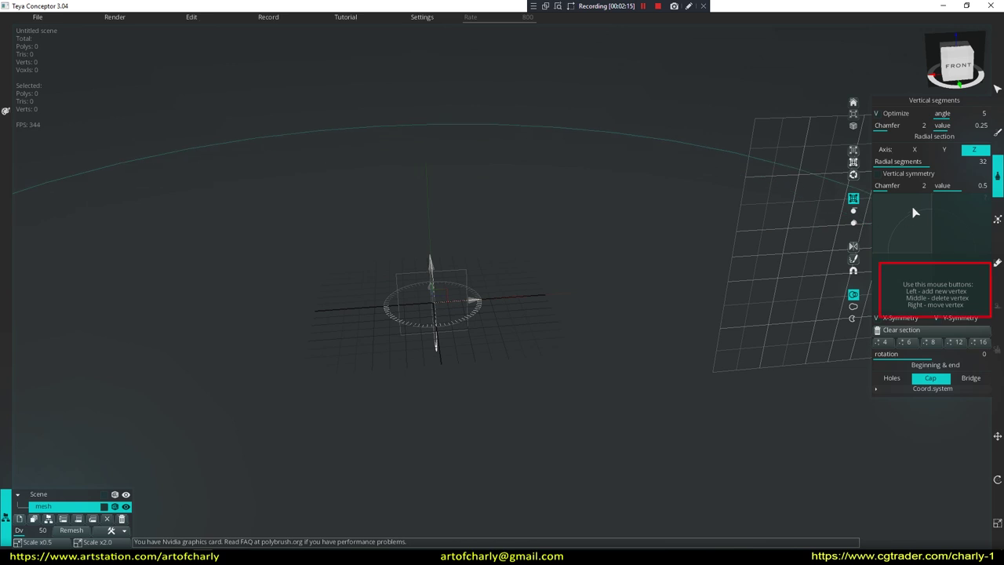
pyautogui.click(907, 218)
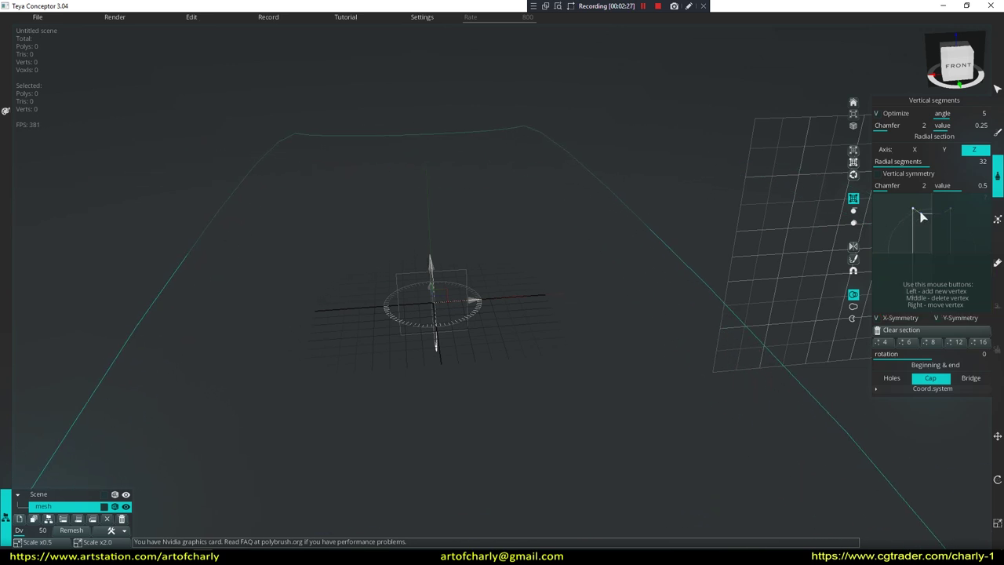
pyautogui.click(909, 233)
pyautogui.click(906, 220)
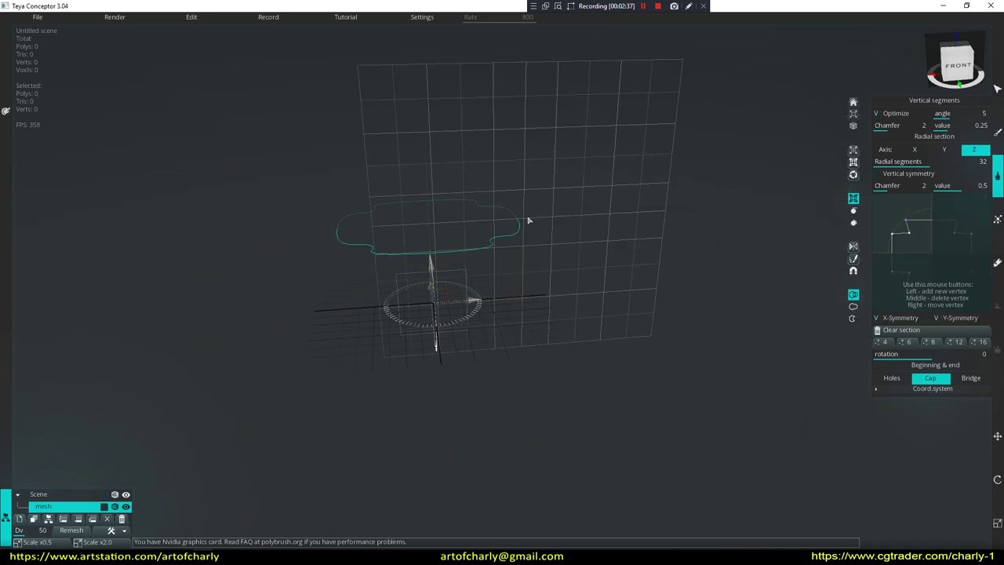
# Try drawing solids with the cross-shaped radial section and undo them.
pyautogui.moveTo(516, 270)
pyautogui.keyDown('alt'); pyautogui.mouseDown()
pyautogui.moveTo(565, 247)
pyautogui.moveTo(588, 251)
pyautogui.moveTo(552, 242)
pyautogui.moveTo(548, 199)
pyautogui.moveTo(546, 238)
pyautogui.moveTo(581, 201)
pyautogui.moveTo(667, 151)
pyautogui.moveTo(583, 280)
pyautogui.moveTo(623, 336)
pyautogui.moveTo(675, 312)
pyautogui.moveTo(652, 289)
pyautogui.moveTo(644, 303)
pyautogui.mouseUp(); pyautogui.keyUp('alt')
pyautogui.hotkey('ctrl', 'z')
pyautogui.hotkey('ctrl', 'z')
pyautogui.moveTo(479, 322)
pyautogui.mouseDown()
pyautogui.moveTo(551, 326)
pyautogui.moveTo(731, 215)
pyautogui.moveTo(664, 347)
pyautogui.moveTo(702, 348)
pyautogui.moveTo(706, 319)
pyautogui.mouseUp()
pyautogui.hotkey('ctrl', 'z')
# Add two more vertices near the radial section's symmetry axis to form a notch in its edge.
pyautogui.click(919, 221)
pyautogui.click(924, 233)
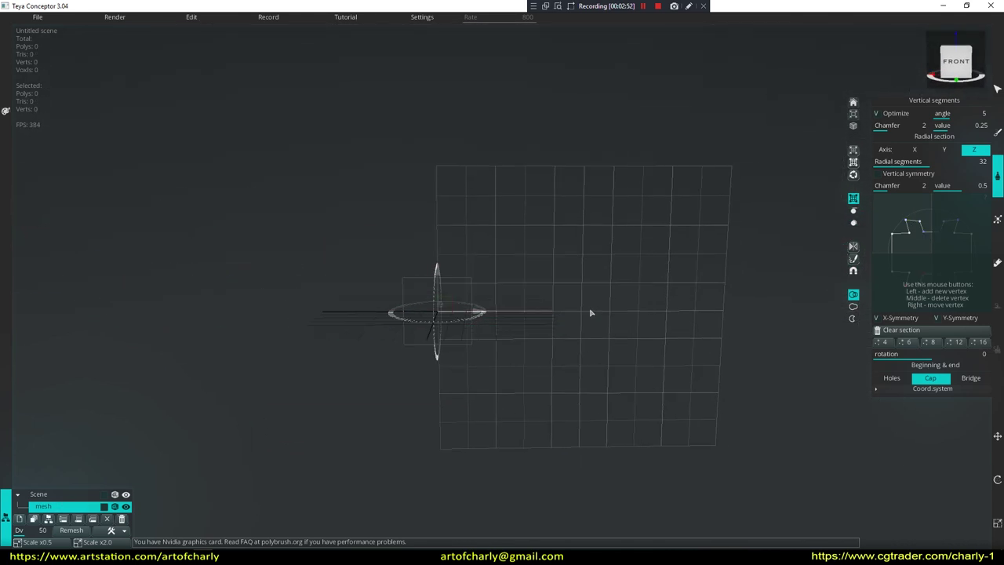
pyautogui.keyDown('alt'); pyautogui.moveTo(591, 312); pyautogui.dragTo(591, 323); pyautogui.keyUp('alt')
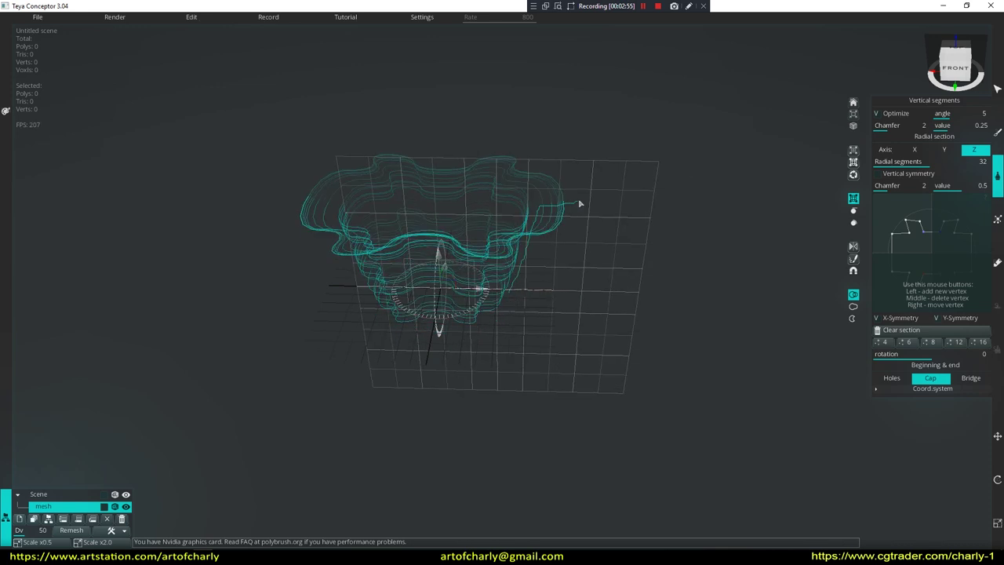
# Try a flared stepped profile and a tall column profile with protruding bands using the notched radial section, undoing each solid.
pyautogui.moveTo(616, 260)
pyautogui.mouseDown()
pyautogui.moveTo(615, 323)
pyautogui.moveTo(665, 334)
pyautogui.moveTo(650, 267)
pyautogui.moveTo(651, 304)
pyautogui.mouseUp()
pyautogui.hotkey('ctrl', 'z')
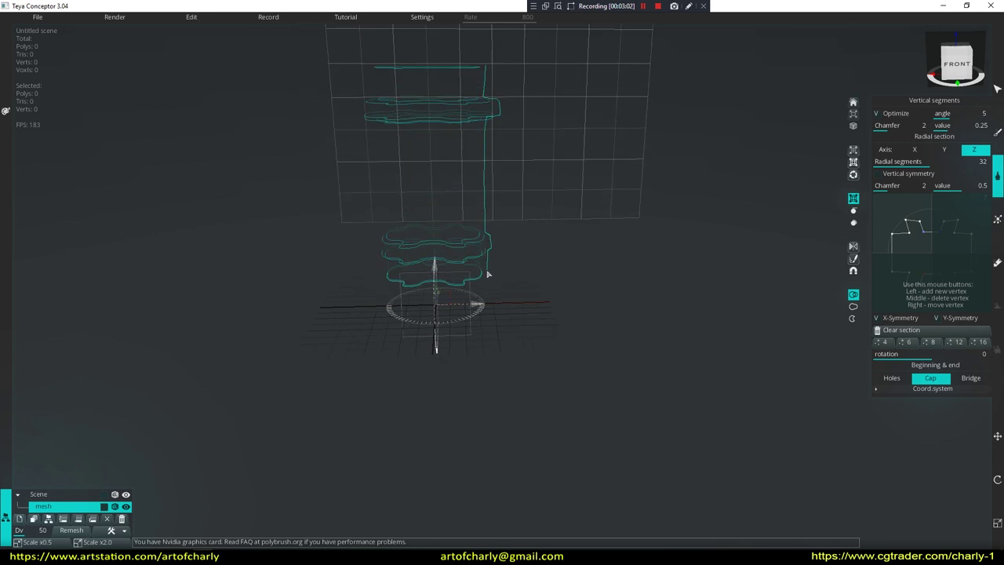
pyautogui.moveTo(488, 270); pyautogui.dragTo(486, 320)
pyautogui.keyDown('alt'); pyautogui.moveTo(639, 190); pyautogui.dragTo(692, 218); pyautogui.keyUp('alt')
pyautogui.moveTo(692, 218)
pyautogui.mouseDown(button='middle')
pyautogui.moveTo(715, 223)
pyautogui.moveTo(685, 197)
pyautogui.moveTo(686, 154)
pyautogui.moveTo(691, 220)
pyautogui.mouseUp(button='middle')
pyautogui.hotkey('ctrl', 'z')
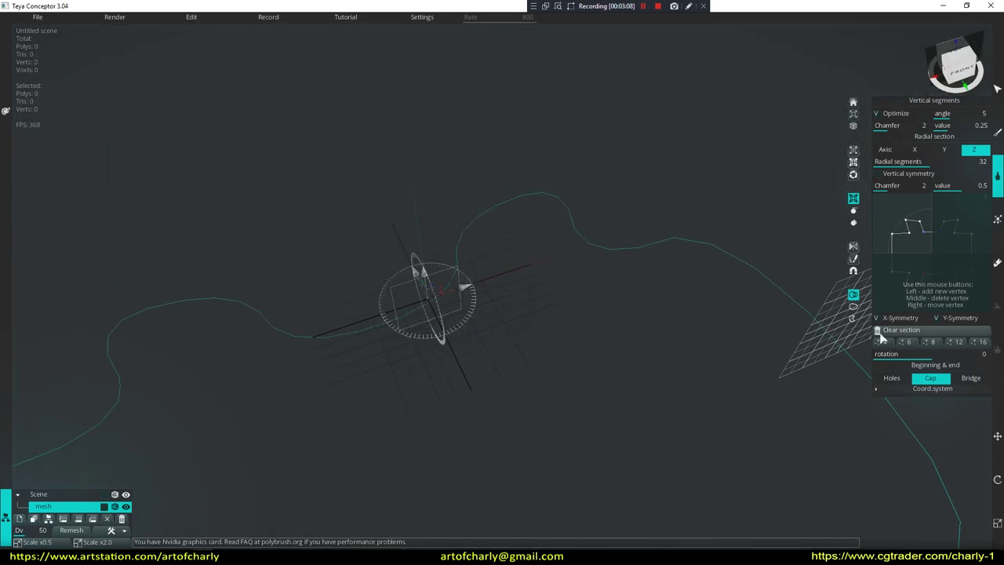
# Try the Holes and Bridge options for the solid's beginning and end, examining the form from several angles.
pyautogui.click(892, 378)
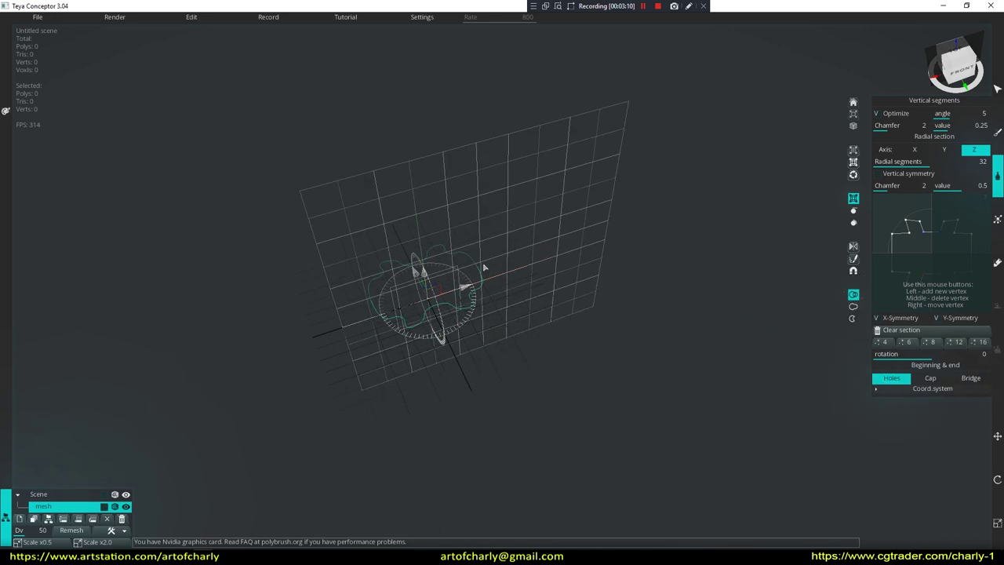
pyautogui.keyDown('alt'); pyautogui.moveTo(514, 176); pyautogui.dragTo(561, 219); pyautogui.keyUp('alt')
pyautogui.click(969, 380)
pyautogui.keyDown('alt'); pyautogui.moveTo(514, 125); pyautogui.dragTo(465, 111); pyautogui.keyUp('alt')
pyautogui.keyDown('alt'); pyautogui.moveTo(482, 149); pyautogui.dragTo(495, 198); pyautogui.keyUp('alt')
pyautogui.moveTo(520, 115)
pyautogui.keyDown('alt'); pyautogui.mouseDown()
pyautogui.moveTo(558, 219)
pyautogui.moveTo(583, 204)
pyautogui.mouseUp(); pyautogui.keyUp('alt')
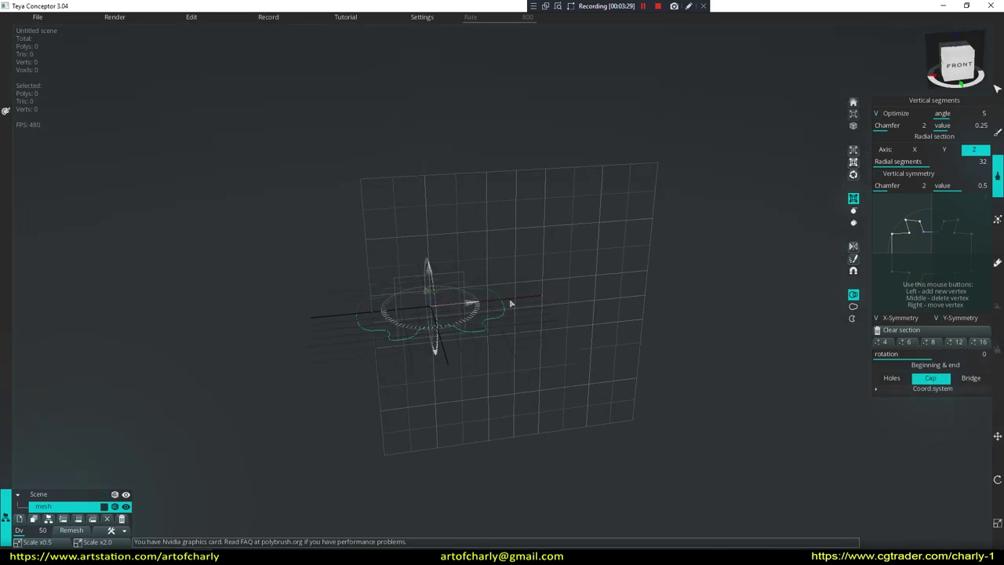
# Try further freehand profiles with the notched radial section and capped ends, undoing each solid.
pyautogui.moveTo(525, 169); pyautogui.dragTo(531, 273)
pyautogui.moveTo(576, 190)
pyautogui.keyDown('alt'); pyautogui.mouseDown()
pyautogui.moveTo(579, 228)
pyautogui.moveTo(586, 172)
pyautogui.moveTo(491, 198)
pyautogui.mouseUp(); pyautogui.keyUp('alt')
pyautogui.hotkey('ctrl', 'z')
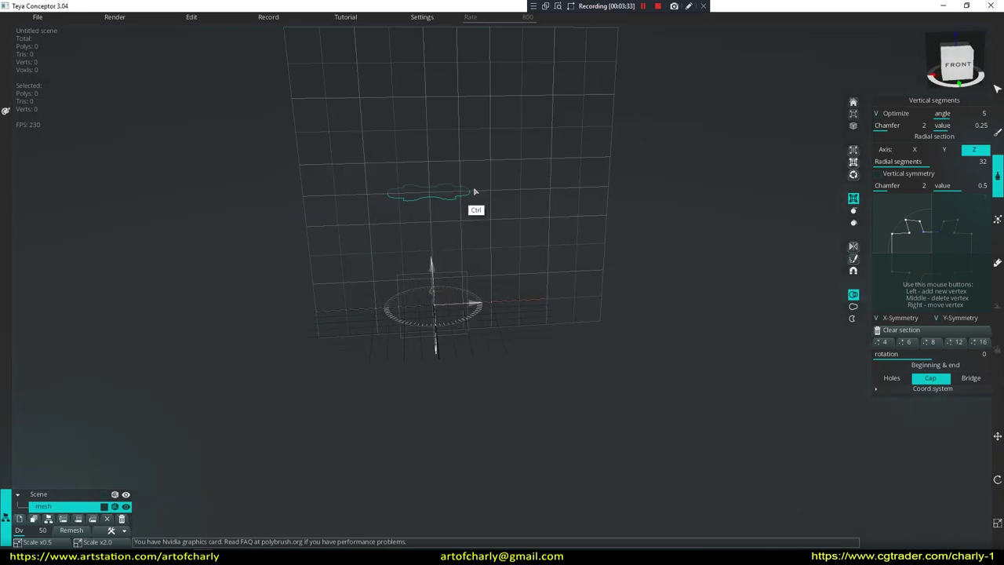
pyautogui.moveTo(485, 323)
pyautogui.mouseDown()
pyautogui.moveTo(571, 167)
pyautogui.moveTo(589, 174)
pyautogui.moveTo(557, 300)
pyautogui.mouseUp()
pyautogui.hotkey('ctrl', 'z')
pyautogui.hotkey('ctrl', 'z')
pyautogui.moveTo(634, 188)
pyautogui.keyDown('alt'); pyautogui.mouseDown()
pyautogui.moveTo(636, 217)
pyautogui.moveTo(637, 164)
pyautogui.moveTo(631, 188)
pyautogui.mouseUp(); pyautogui.keyUp('alt')
pyautogui.hotkey('ctrl', 'z')
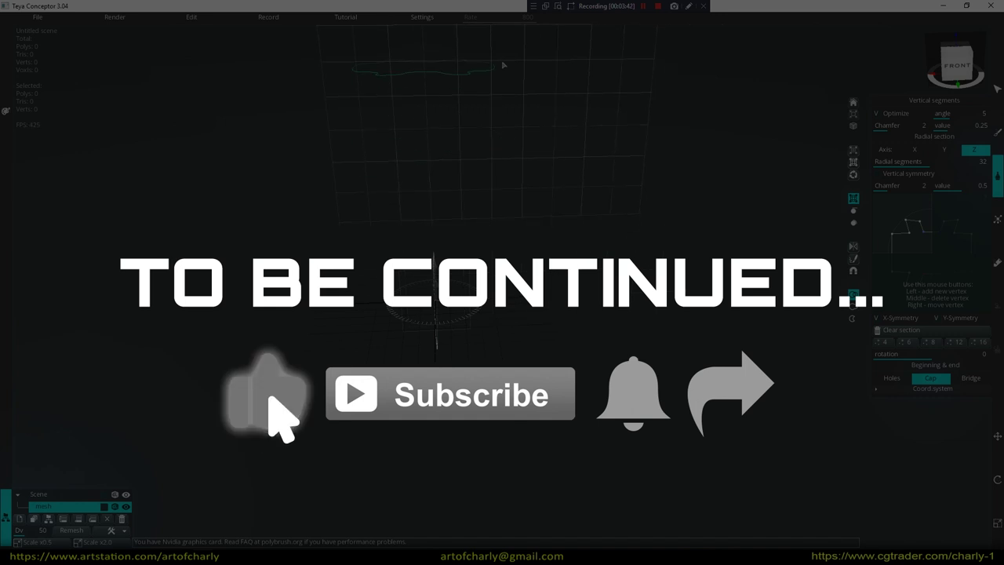
# Try a wide, bulging lobed solid with the notched radial section, and undo it.
pyautogui.moveTo(618, 159)
pyautogui.mouseDown()
pyautogui.moveTo(619, 180)
pyautogui.moveTo(662, 161)
pyautogui.moveTo(670, 119)
pyautogui.mouseUp()
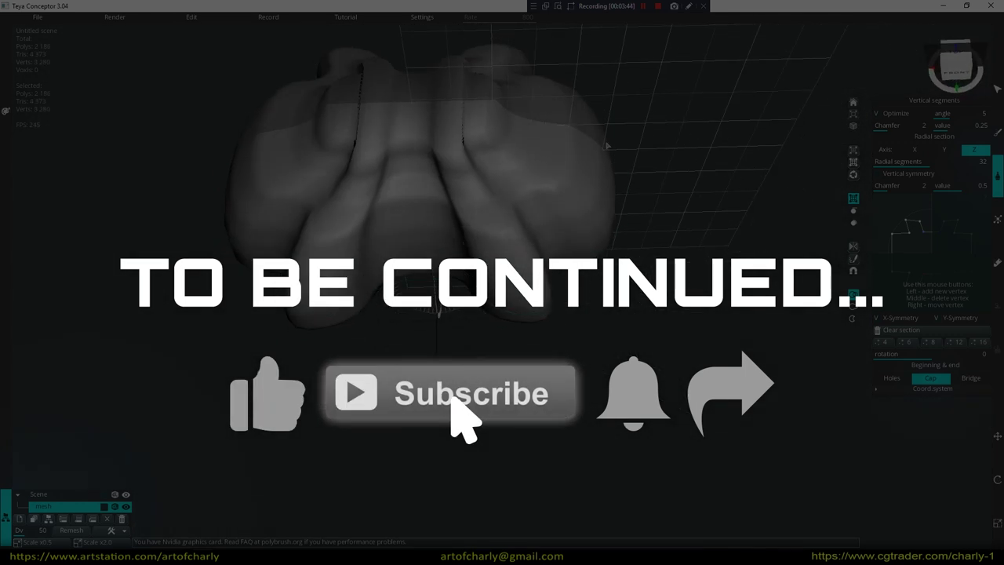
pyautogui.hotkey('ctrl', 'z')
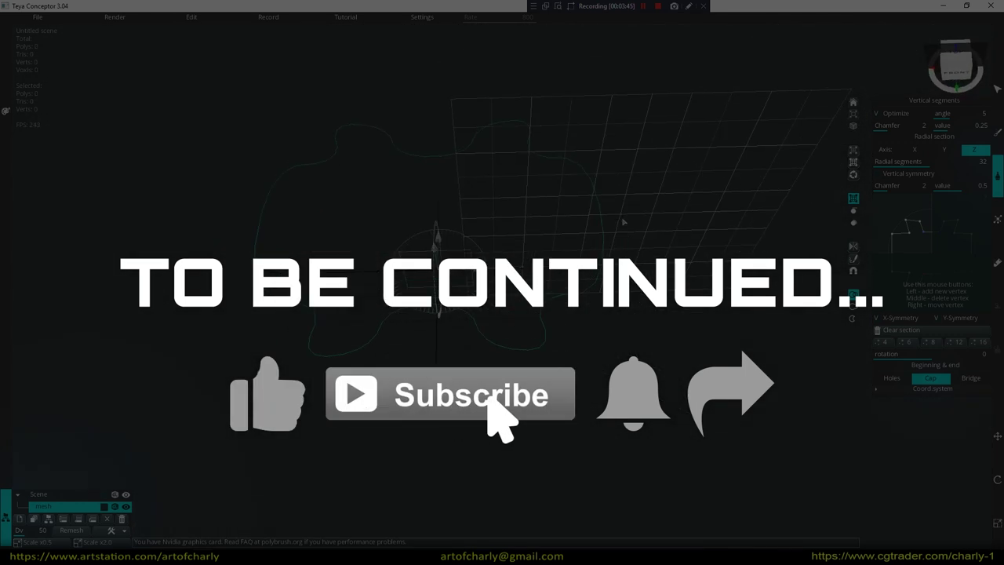
pyautogui.keyDown('alt'); pyautogui.moveTo(527, 148); pyautogui.dragTo(539, 214); pyautogui.keyUp('alt')
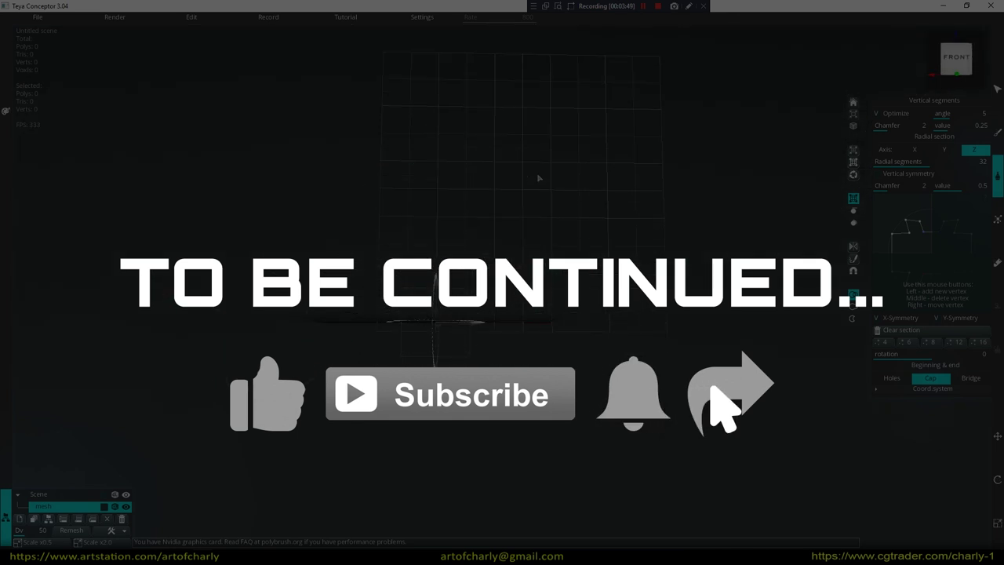
pyautogui.keyDown('alt'); pyautogui.moveTo(539, 179); pyautogui.dragTo(540, 184); pyautogui.keyUp('alt')
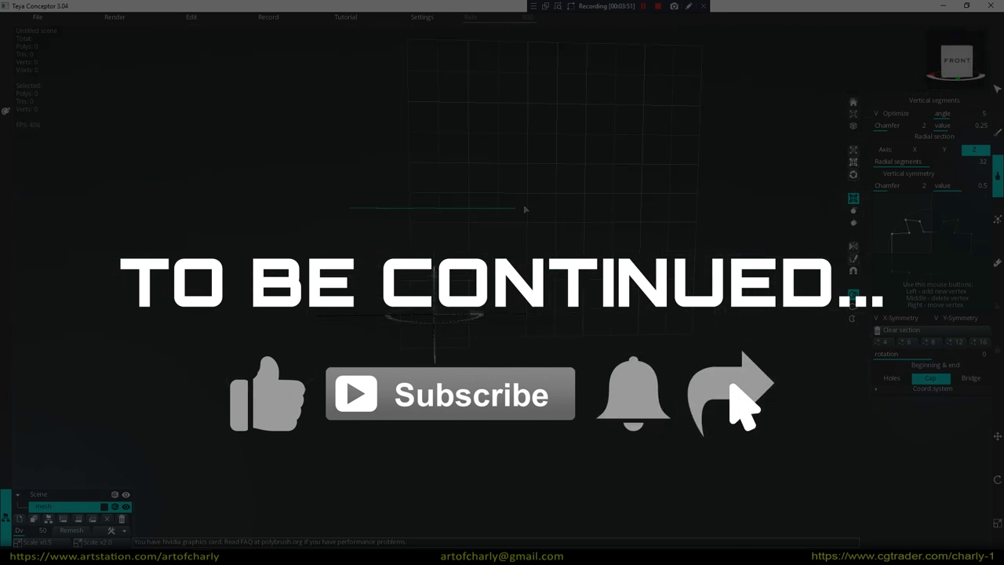